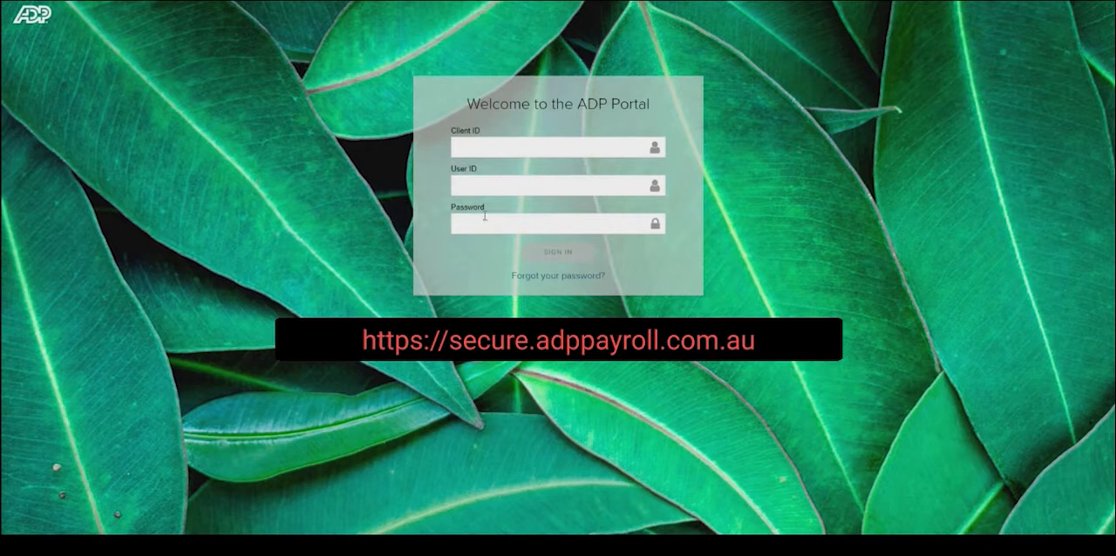
# - Sign in to the ADP Portal with the client ID, user ID and account password
pyautogui.click(484, 150)
pyautogui.click(496, 184)
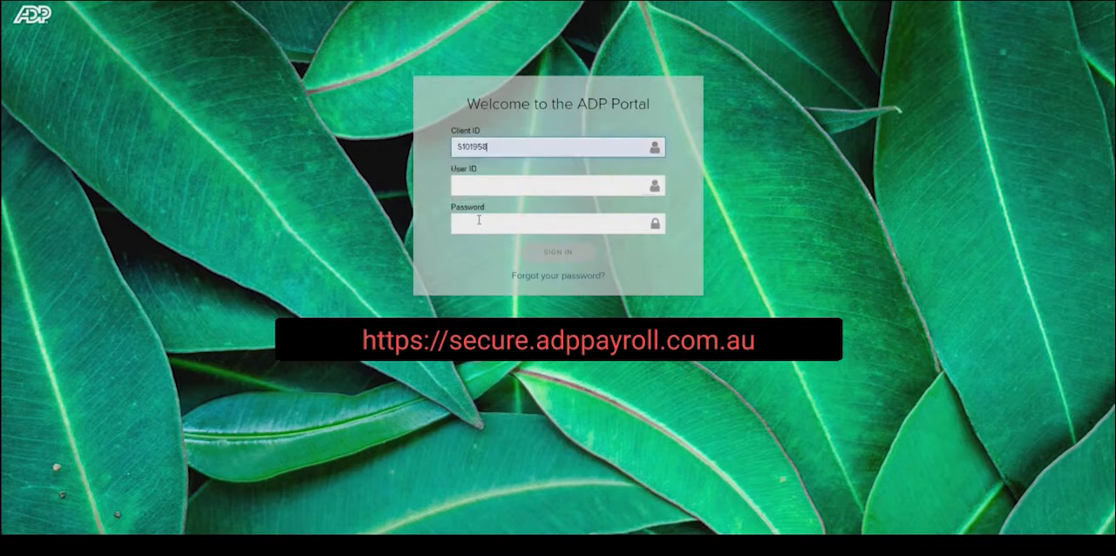
pyautogui.click(495, 181)
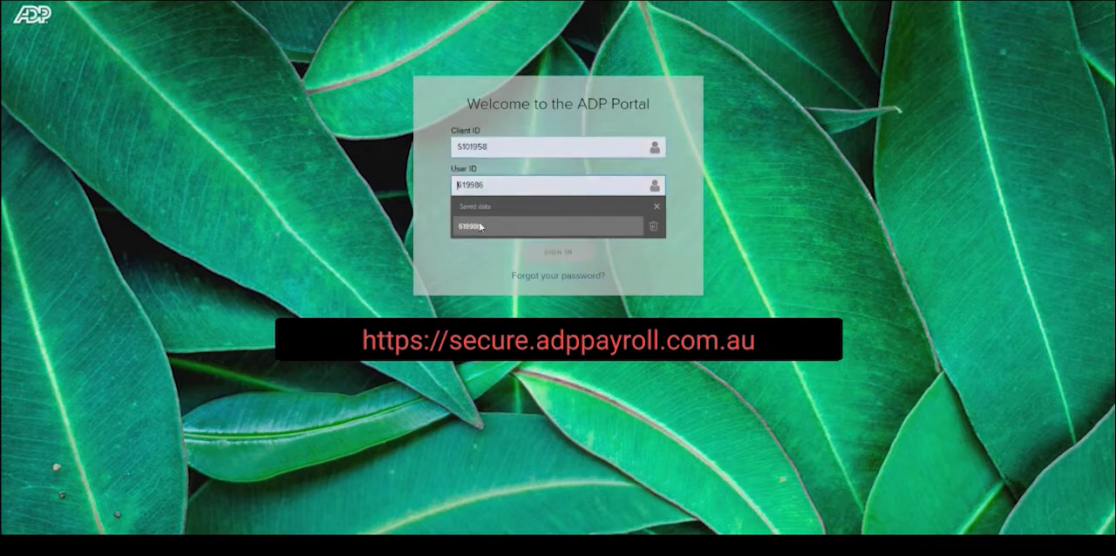
pyautogui.click(515, 224)
pyautogui.click(501, 218)
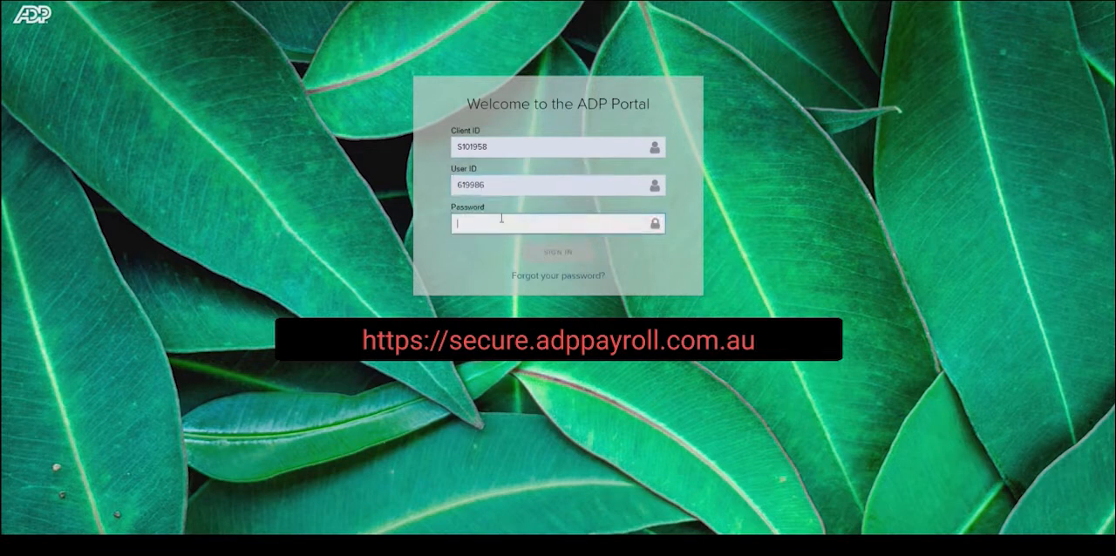
pyautogui.write('•••')
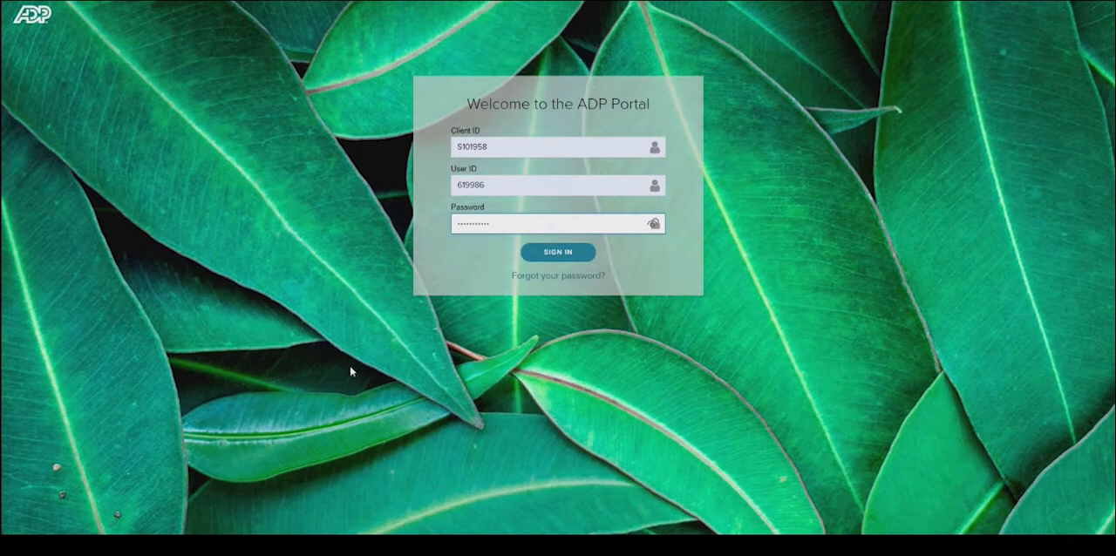
pyautogui.press('Return')
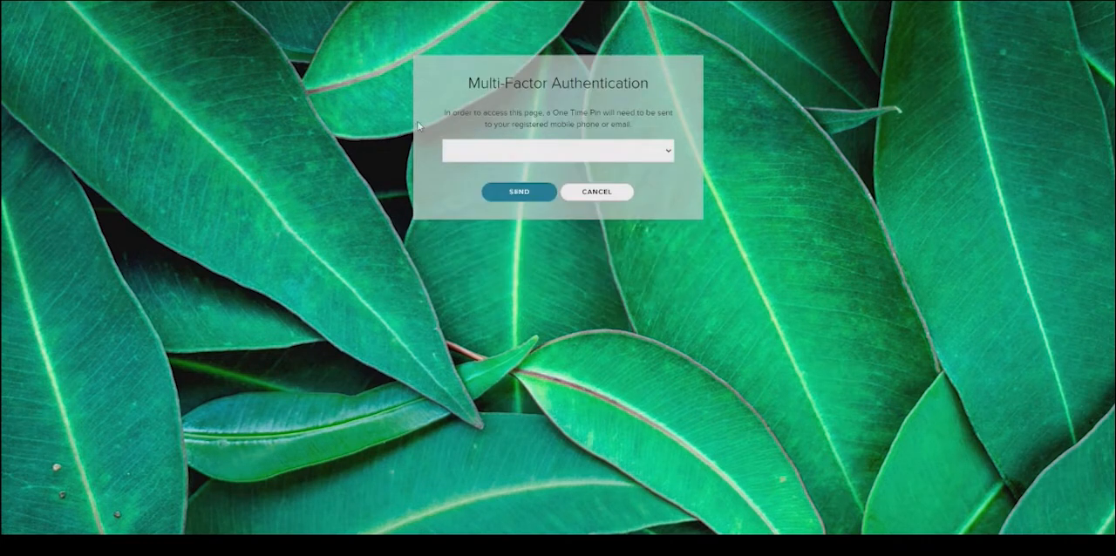
# - Request a One Time Pin for multi-factor authentication, then enter and submit the pin received
pyautogui.moveTo(471, 80); pyautogui.dragTo(662, 89)
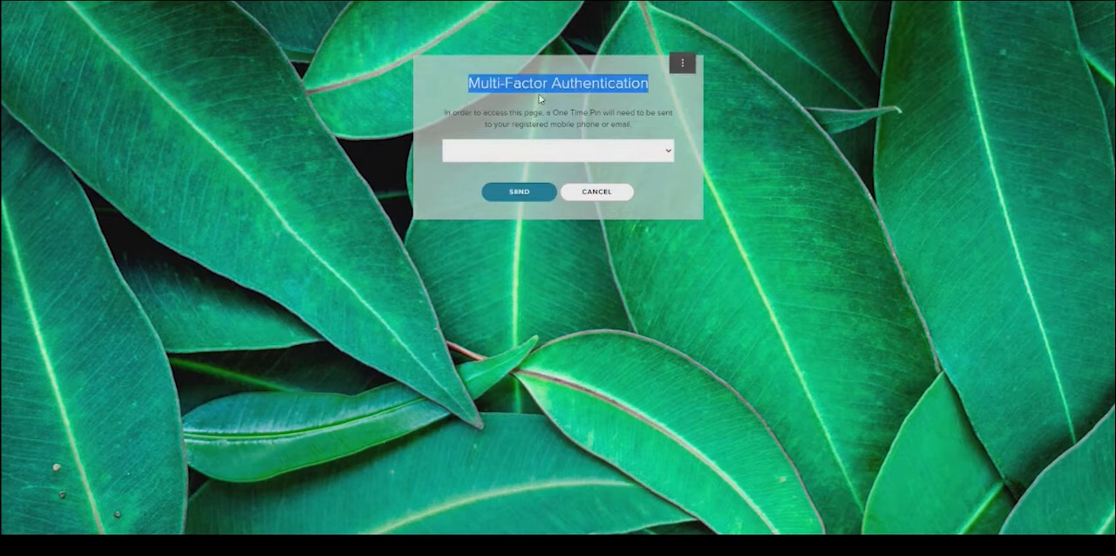
pyautogui.click(685, 117)
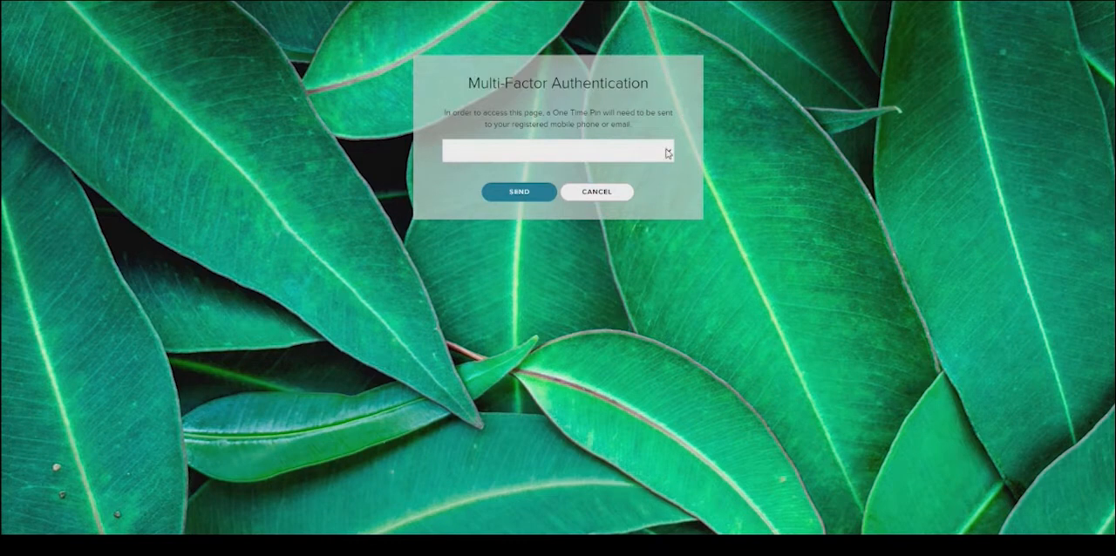
pyautogui.click(518, 190)
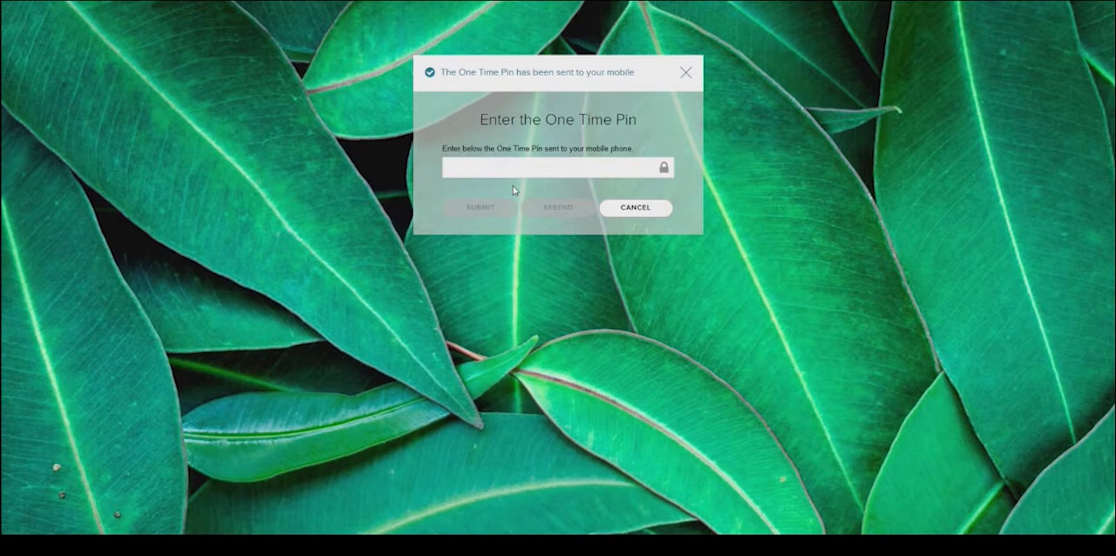
pyautogui.click(489, 164)
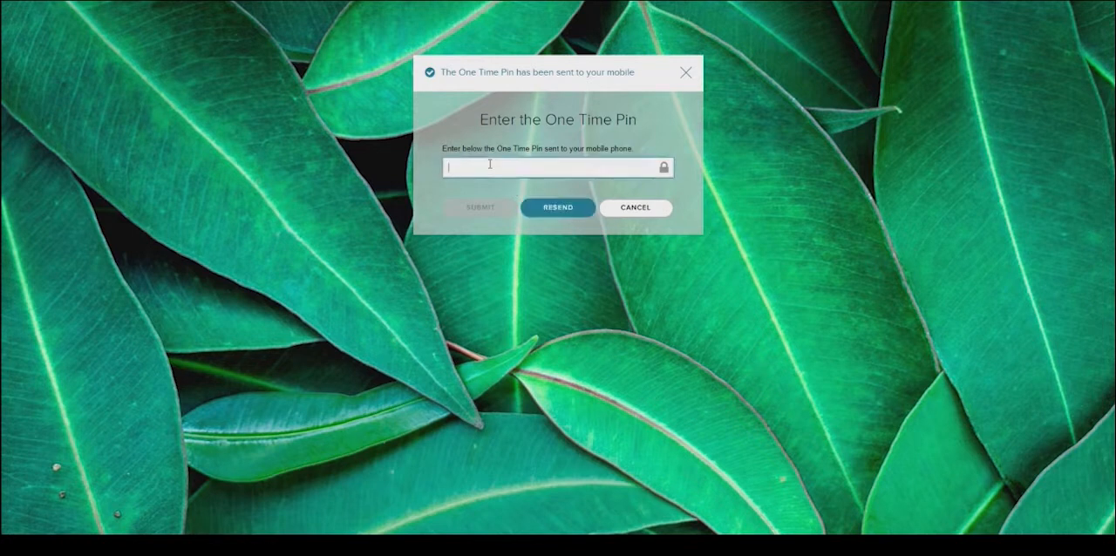
pyautogui.write('••')
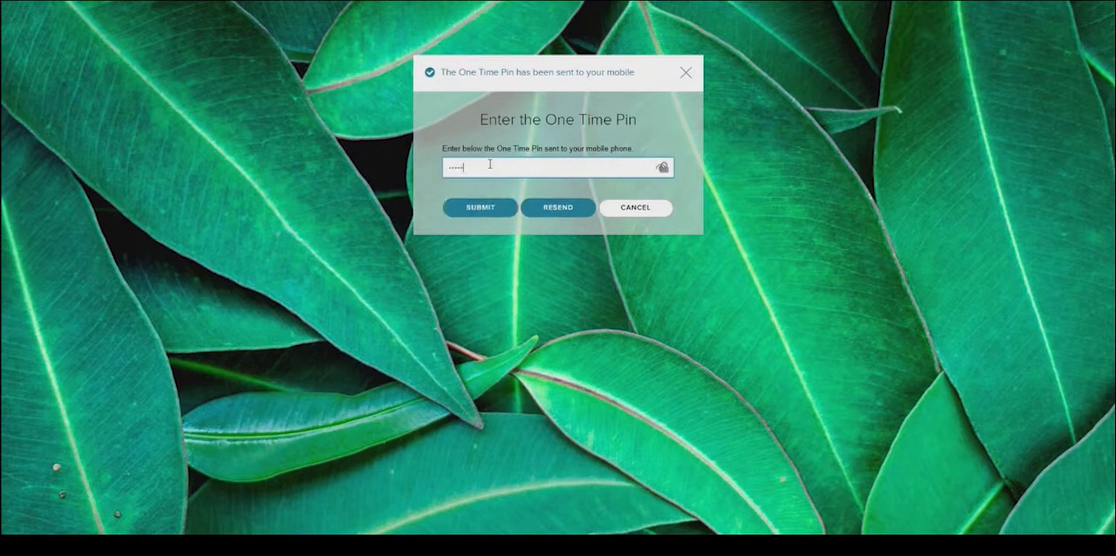
pyautogui.press('Return')
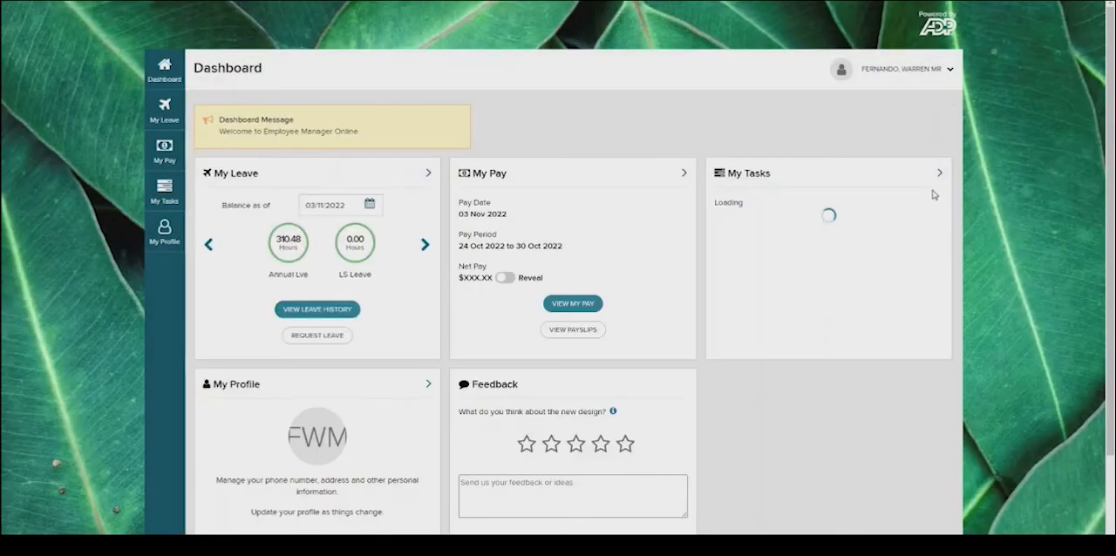
# - Switch to ADP RealTime from the account options and open the current timesheet under My Time
pyautogui.click(922, 70)
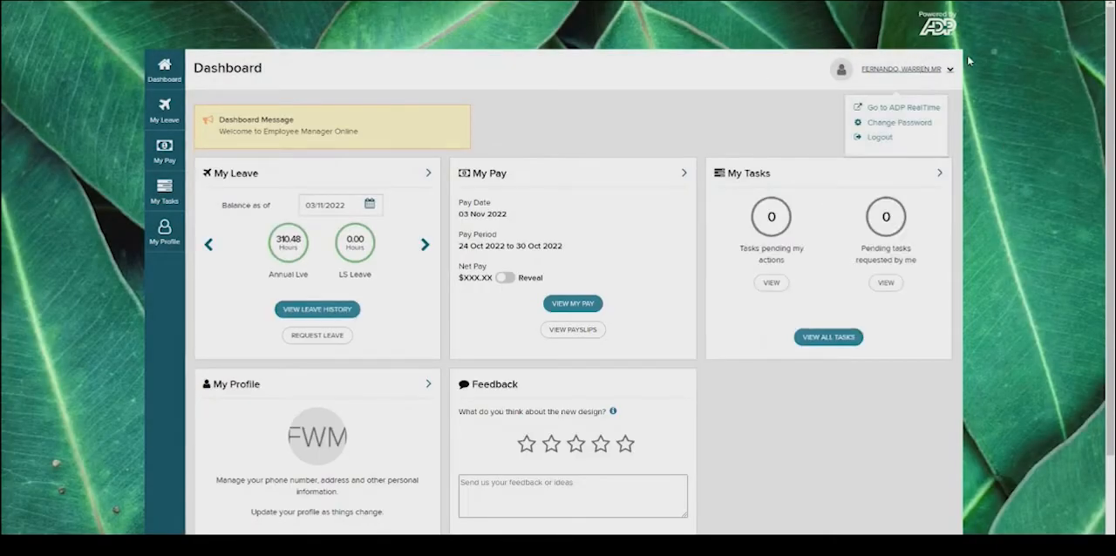
pyautogui.click(900, 110)
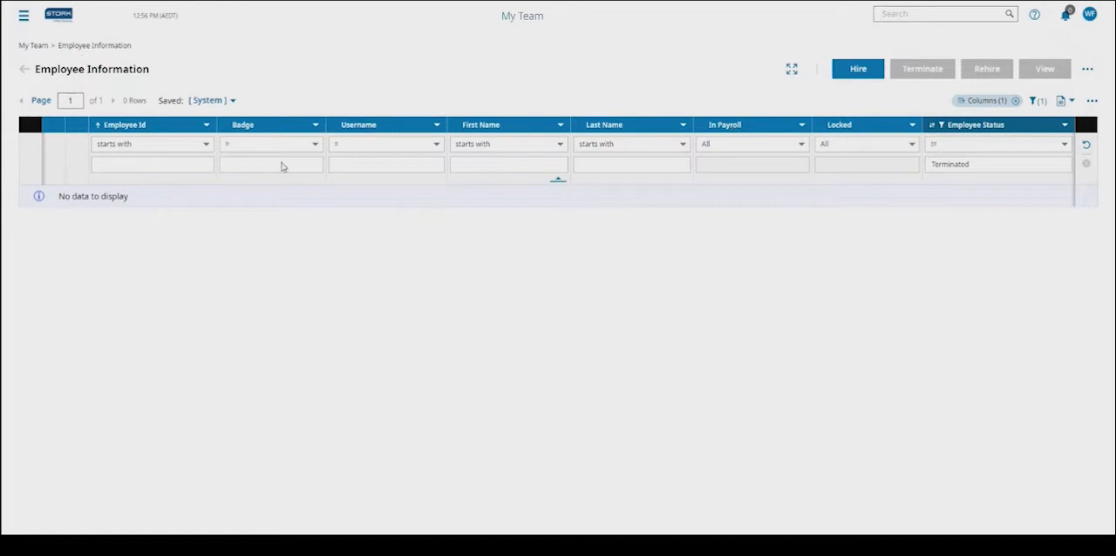
pyautogui.click(24, 15)
pyautogui.click(61, 72)
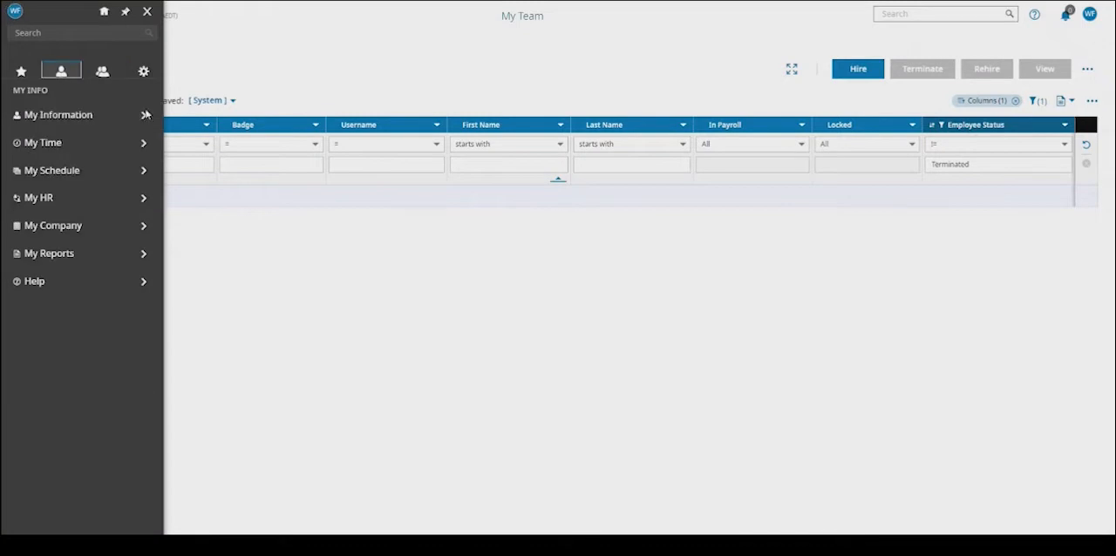
pyautogui.click(61, 145)
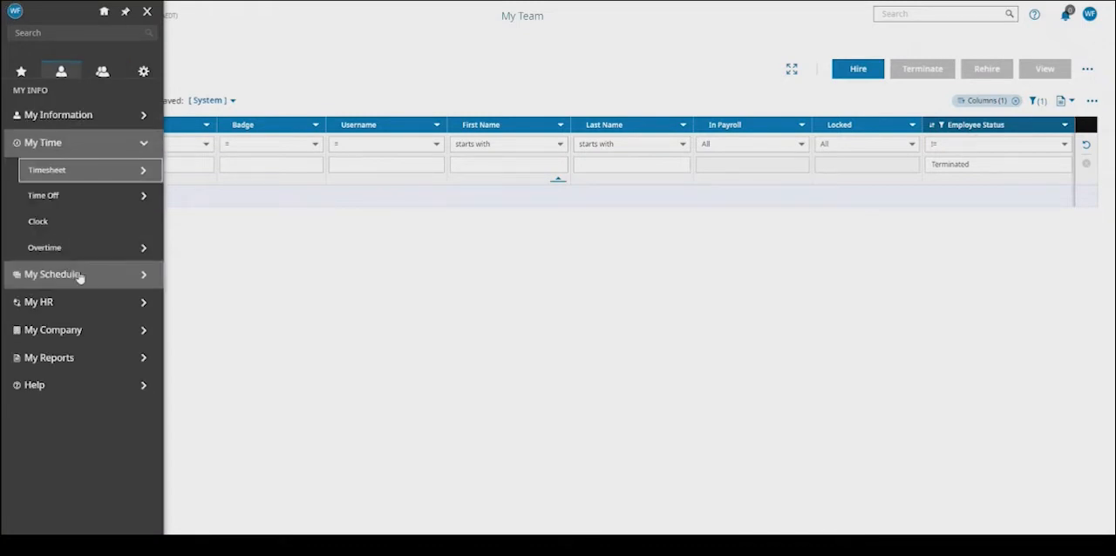
pyautogui.click(61, 117)
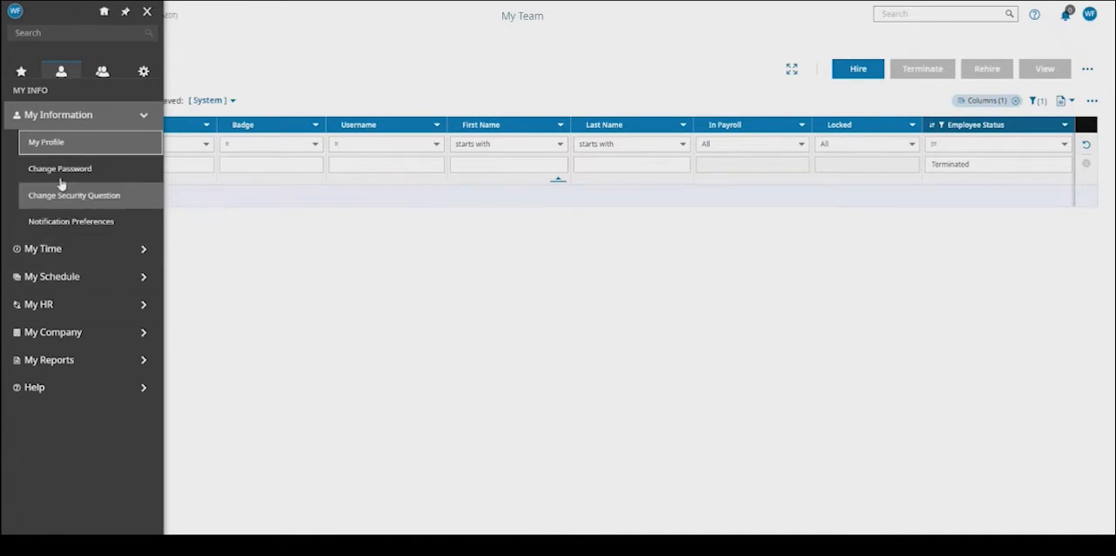
pyautogui.click(48, 249)
pyautogui.click(64, 184)
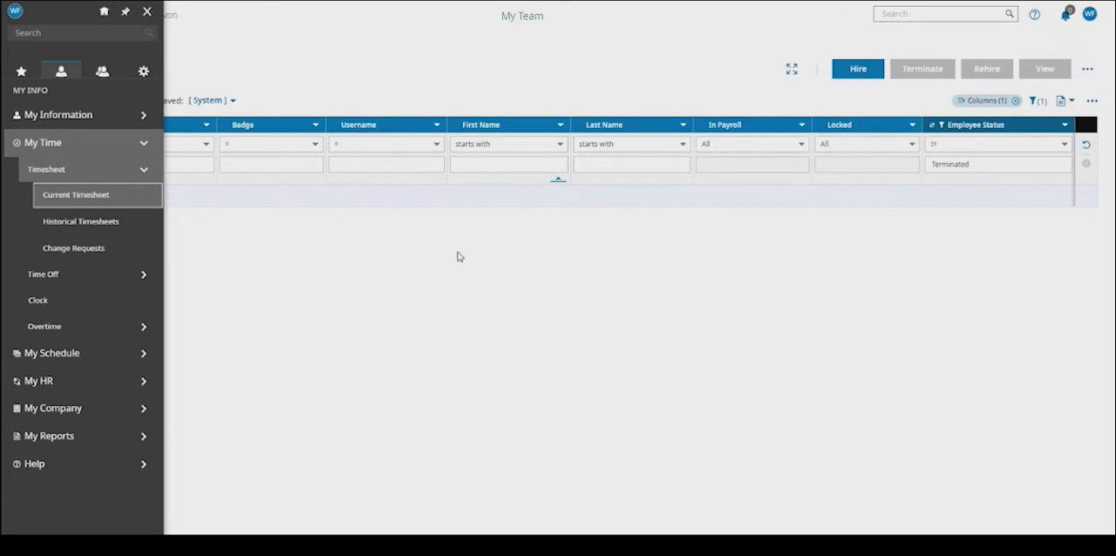
pyautogui.click(87, 195)
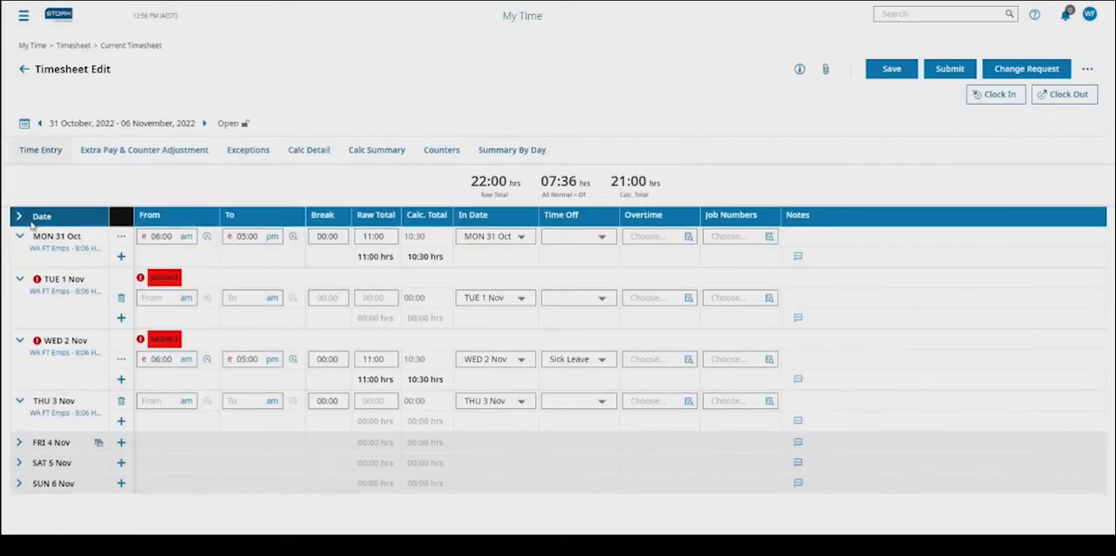
# - Collapse the expanded timesheet days from Monday 31 October to Thursday 3 November
pyautogui.click(20, 238)
pyautogui.click(19, 255)
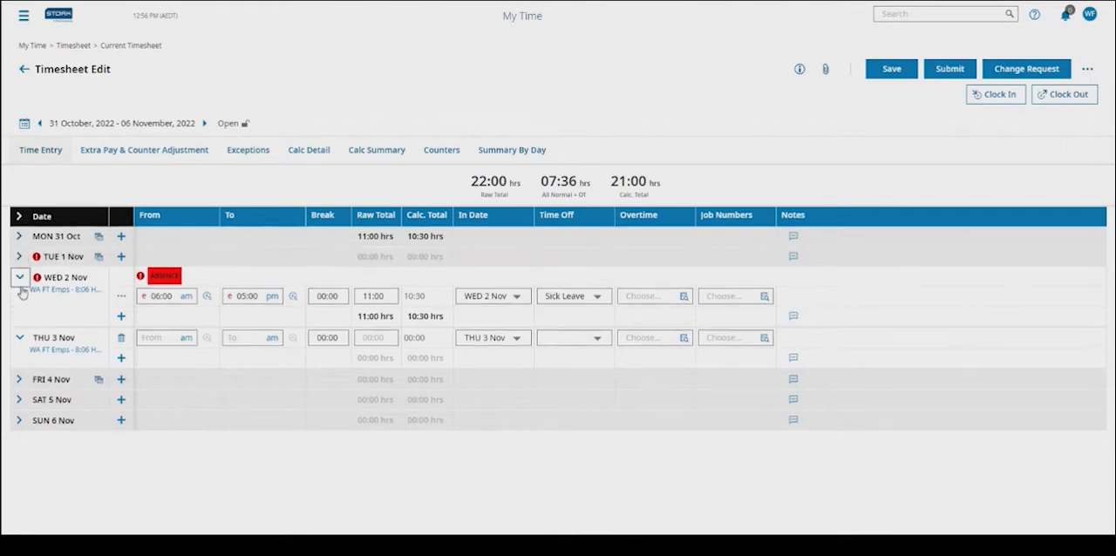
pyautogui.click(19, 276)
pyautogui.click(19, 297)
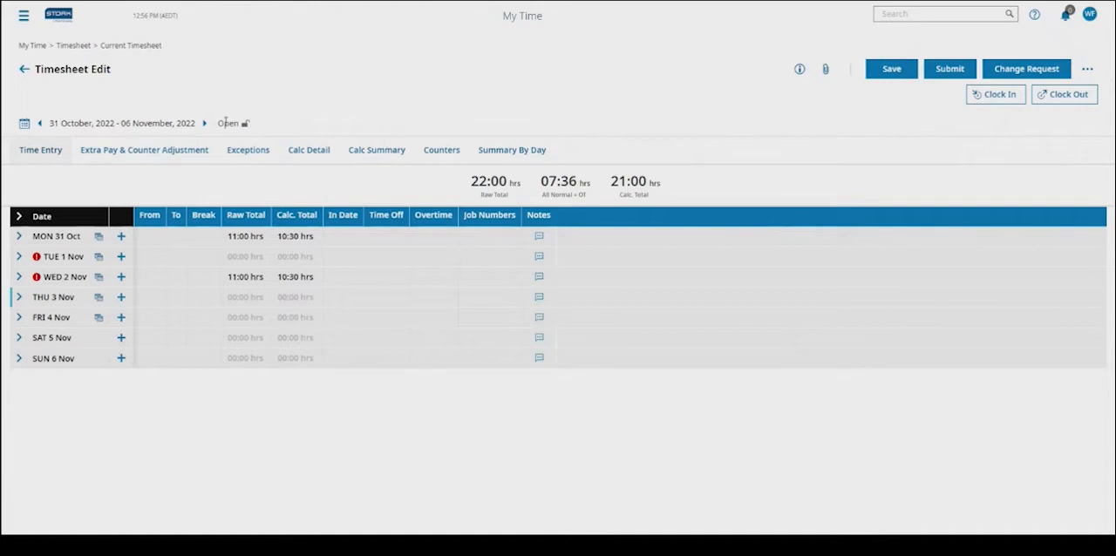
# - Expand Monday 31 October and delete its empty second time entry row
pyautogui.click(18, 237)
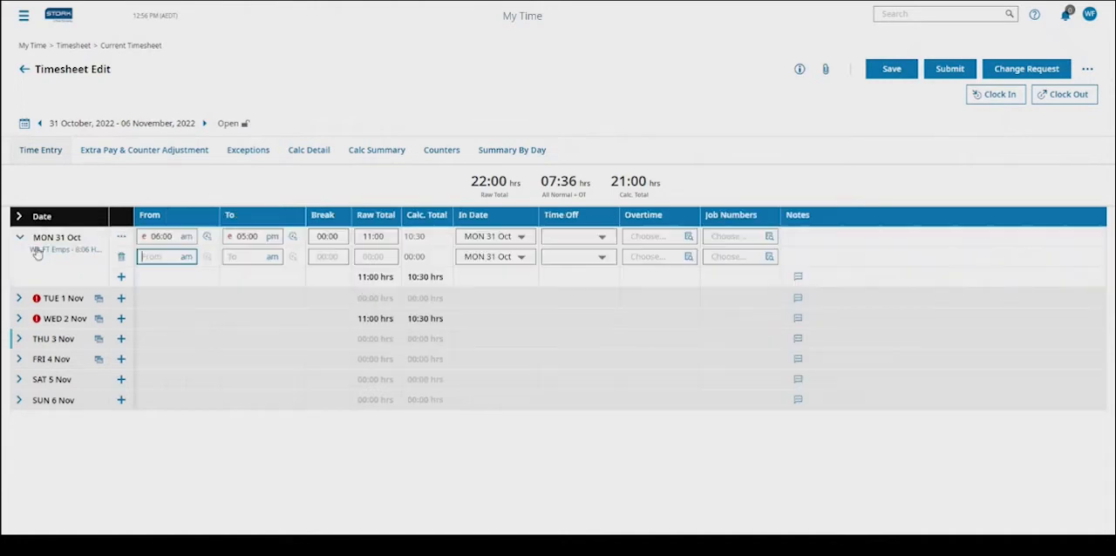
pyautogui.click(166, 236)
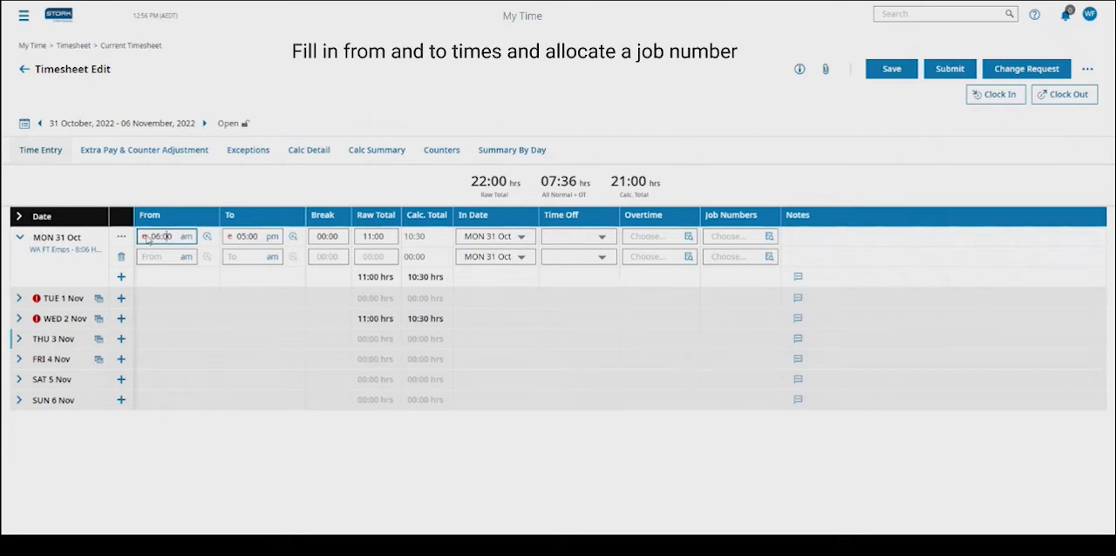
pyautogui.moveTo(177, 235); pyautogui.dragTo(150, 235)
pyautogui.click(121, 257)
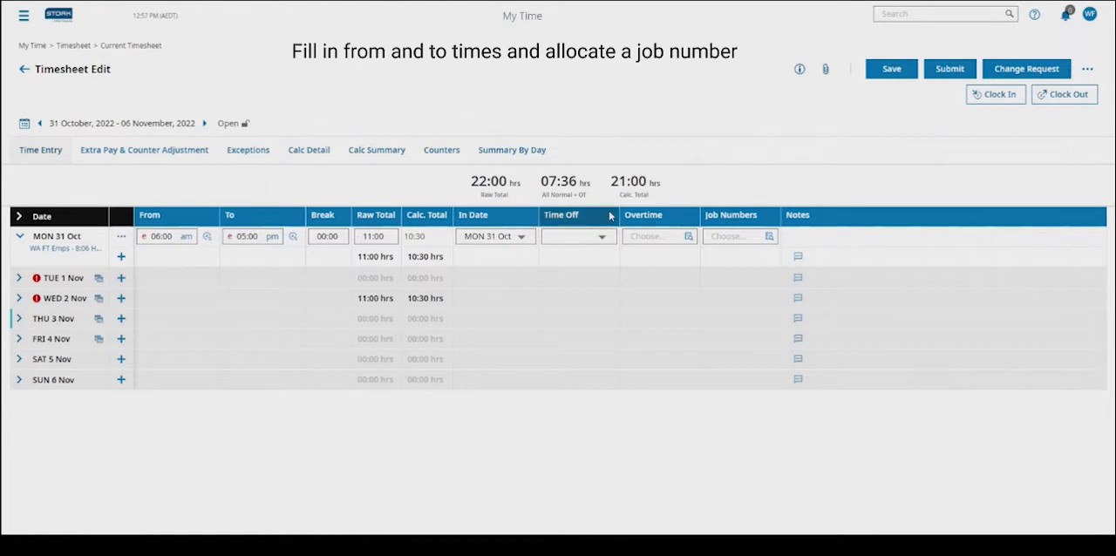
# - Browse the cost centres available as job numbers for the Monday entry and close the list without choosing one
pyautogui.click(770, 237)
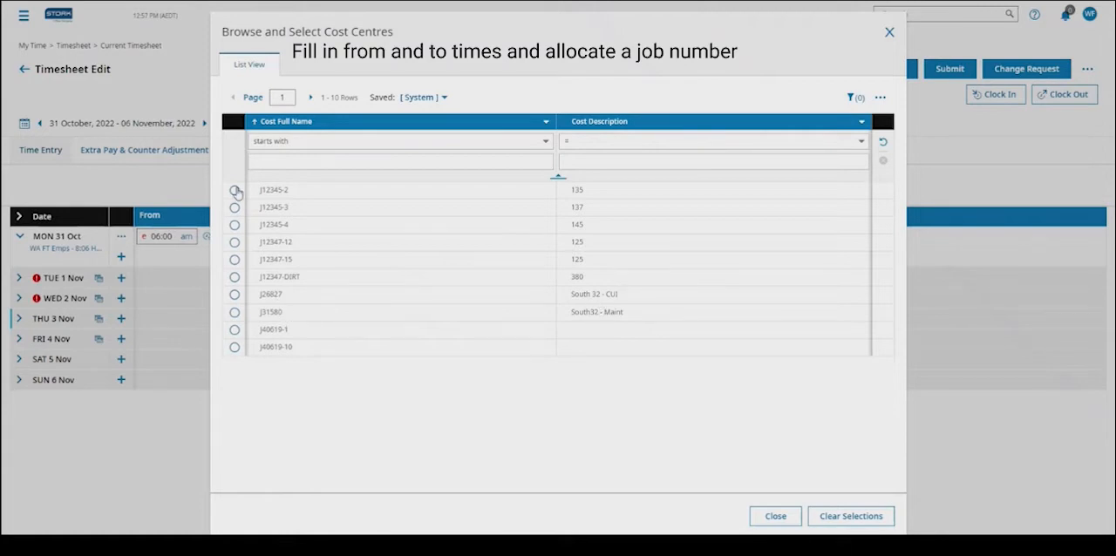
pyautogui.click(458, 163)
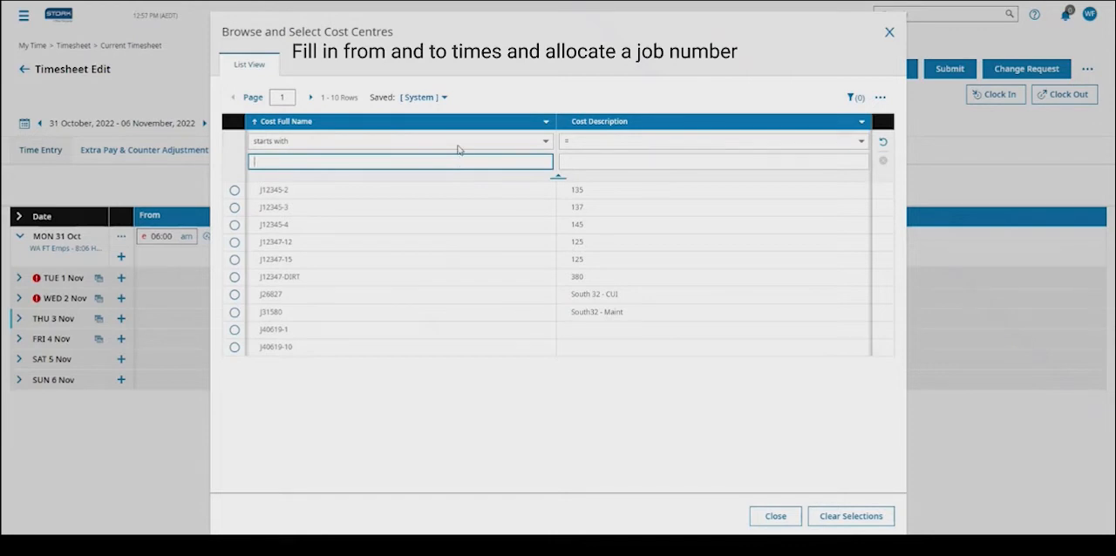
pyautogui.click(772, 517)
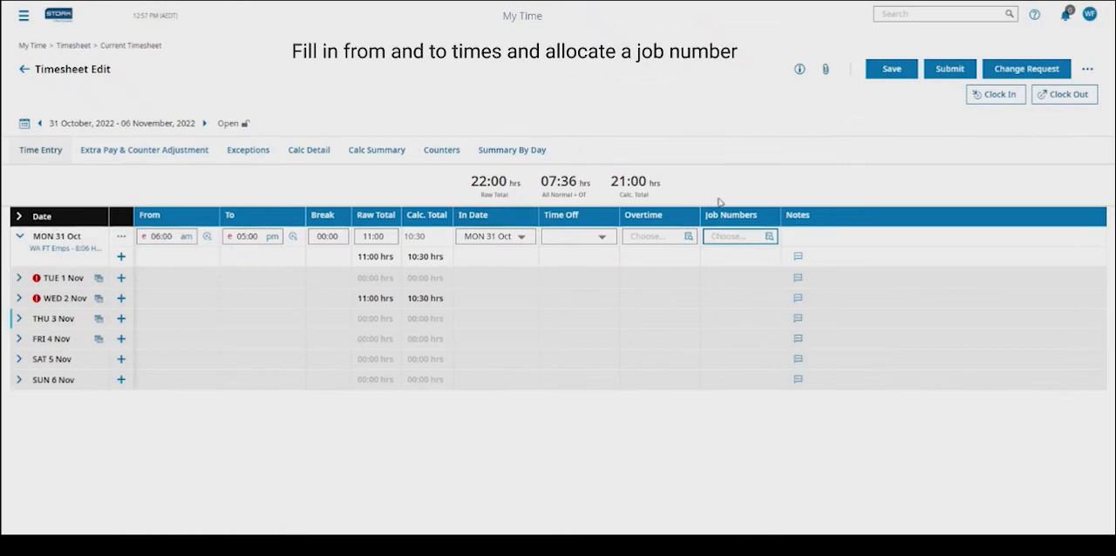
# - Add a second time row to Monday 31 October and set the first row's end time to 2:00 pm
pyautogui.click(120, 258)
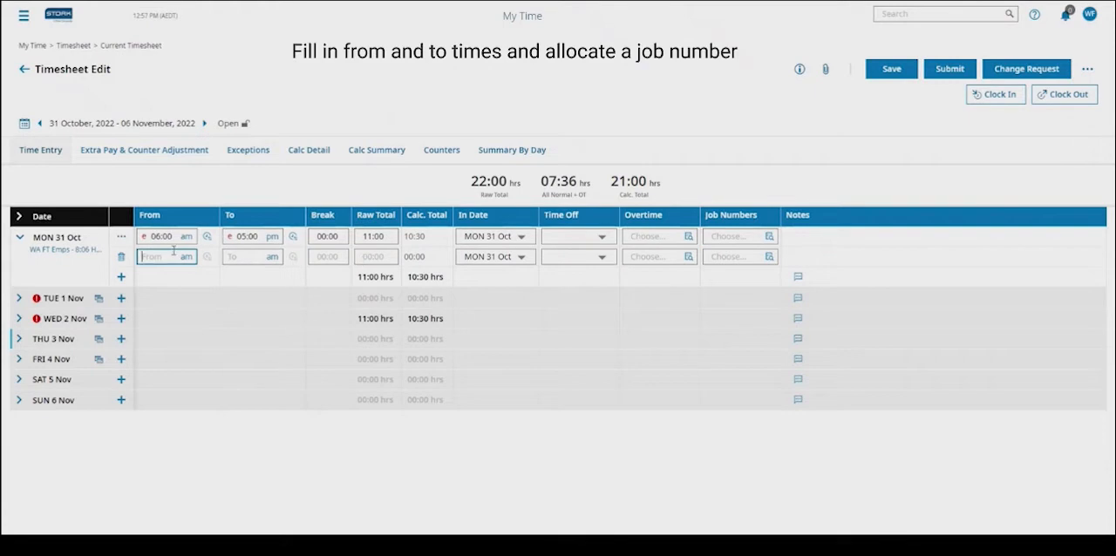
pyautogui.click(272, 236)
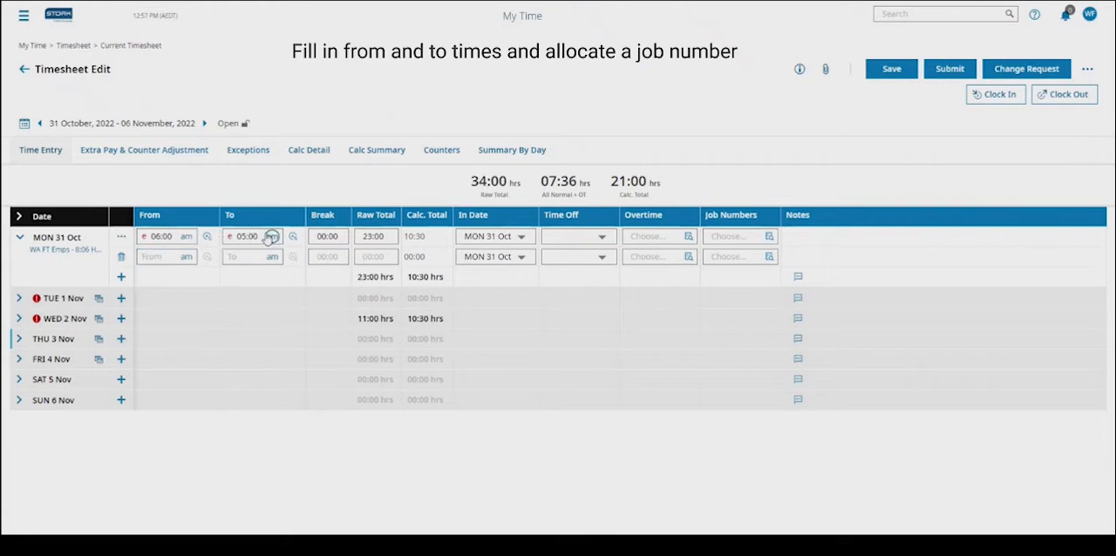
pyautogui.click(273, 237)
pyautogui.click(261, 237)
pyautogui.press('BackSpace')
pyautogui.press('BackSpace')
pyautogui.press('BackSpace')
pyautogui.press('BackSpace')
pyautogui.write('200')
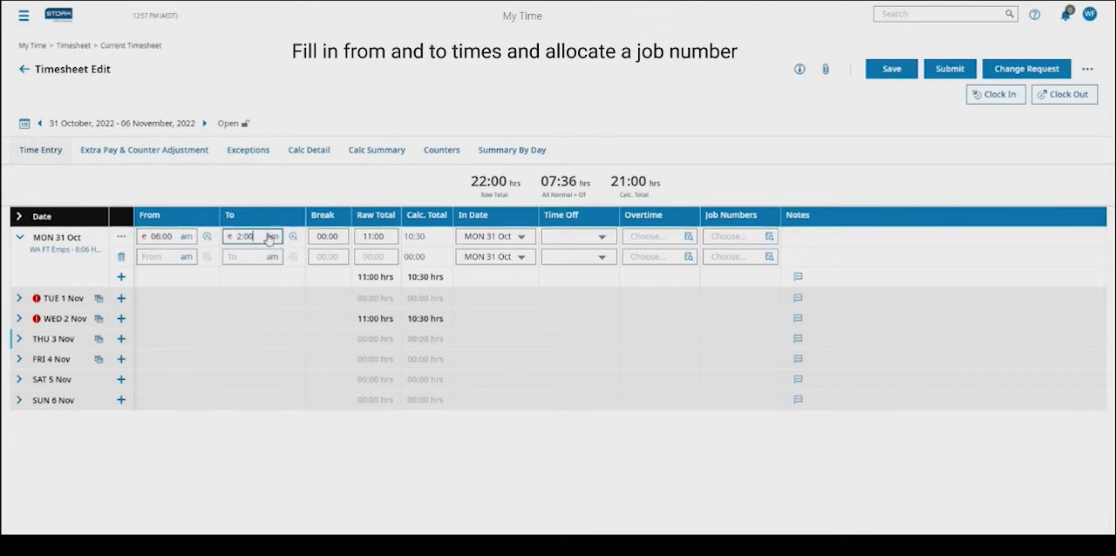
# - Set Monday's second row from 02:00 pm to 05:00 pm, and view the first row's job number list without choosing one
pyautogui.click(153, 256)
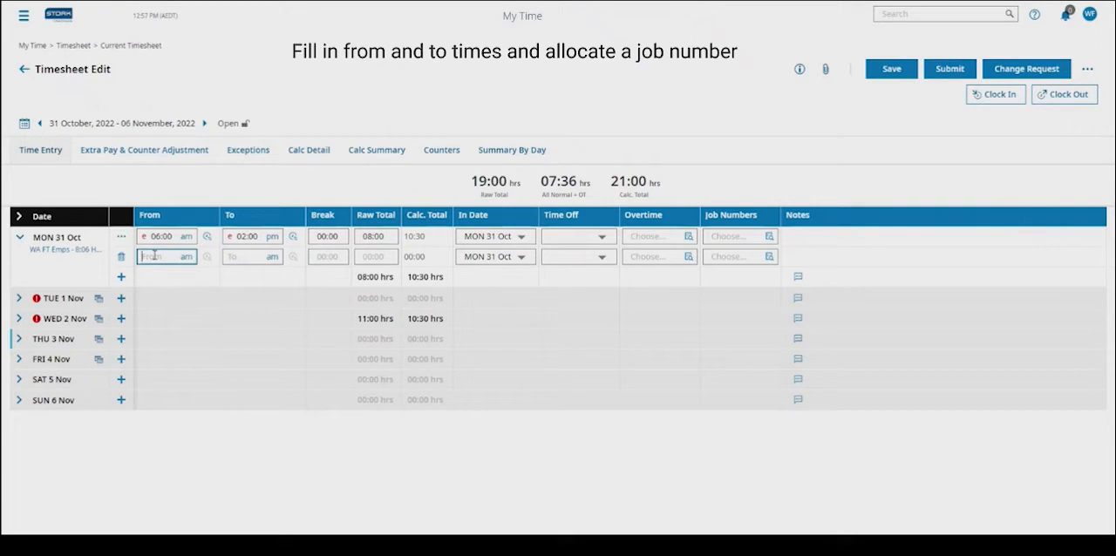
pyautogui.write('2:00')
pyautogui.click(259, 259)
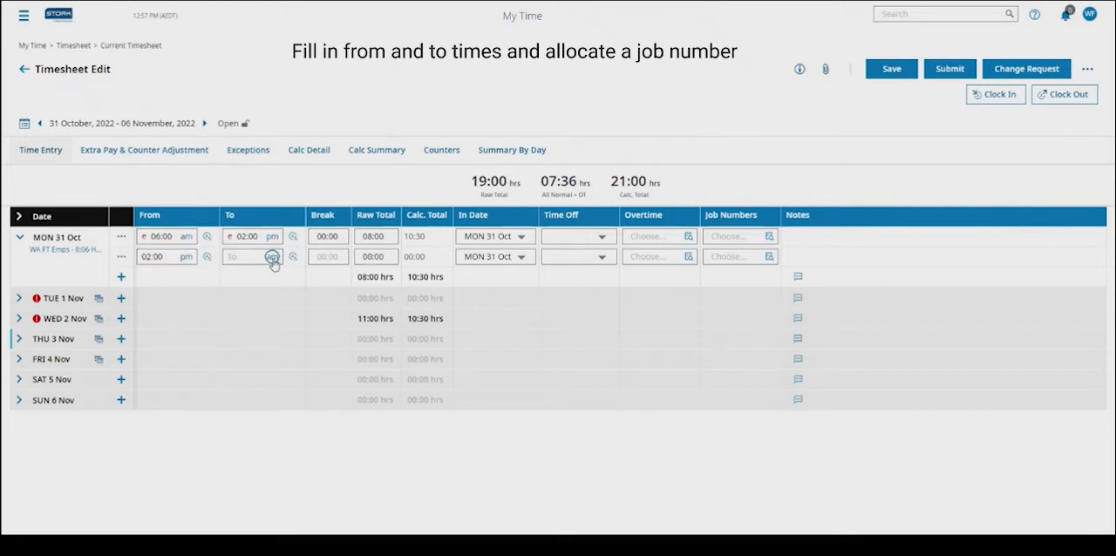
pyautogui.write('500')
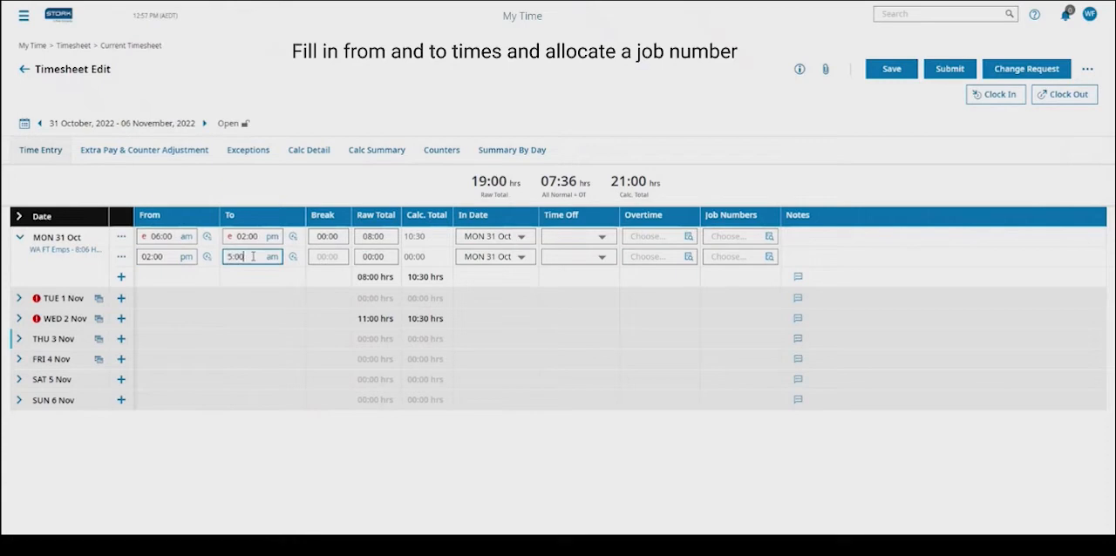
pyautogui.click(272, 258)
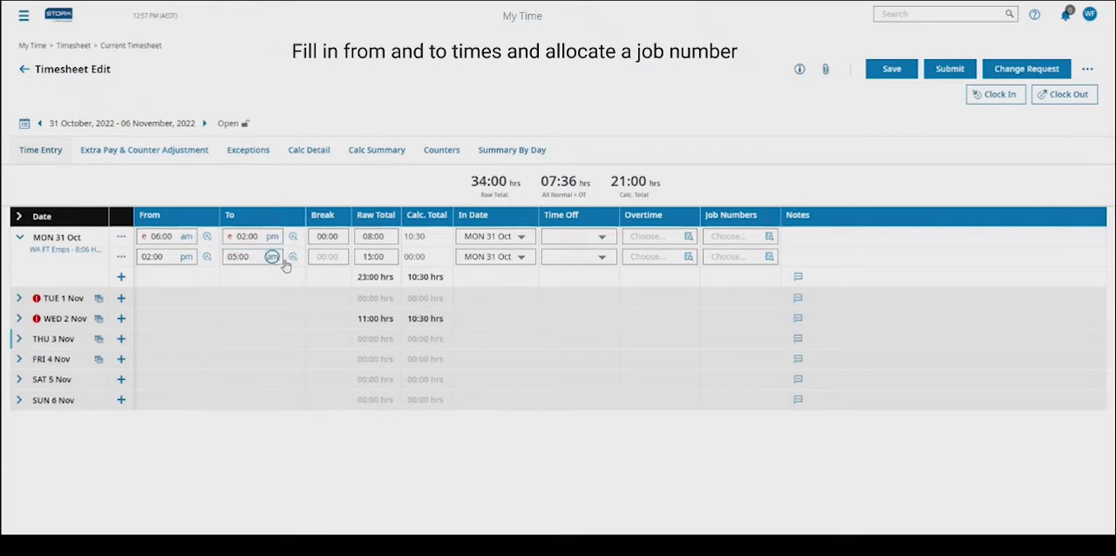
pyautogui.click(272, 258)
pyautogui.click(769, 236)
pyautogui.click(888, 33)
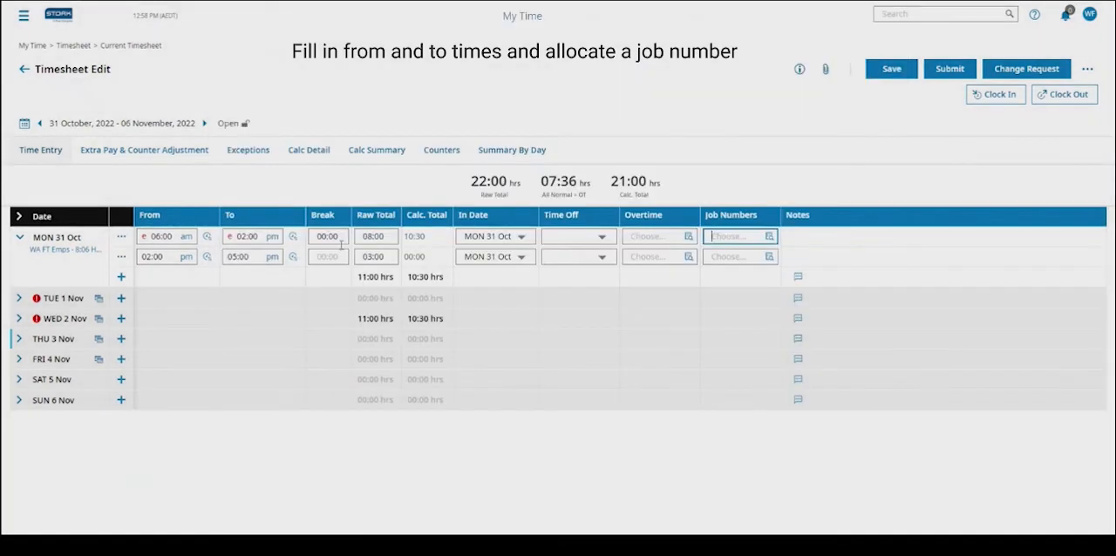
# - Expand and collapse the Tuesday 1, Wednesday 2 and Friday 4 November entries to view their time rows
pyautogui.click(18, 298)
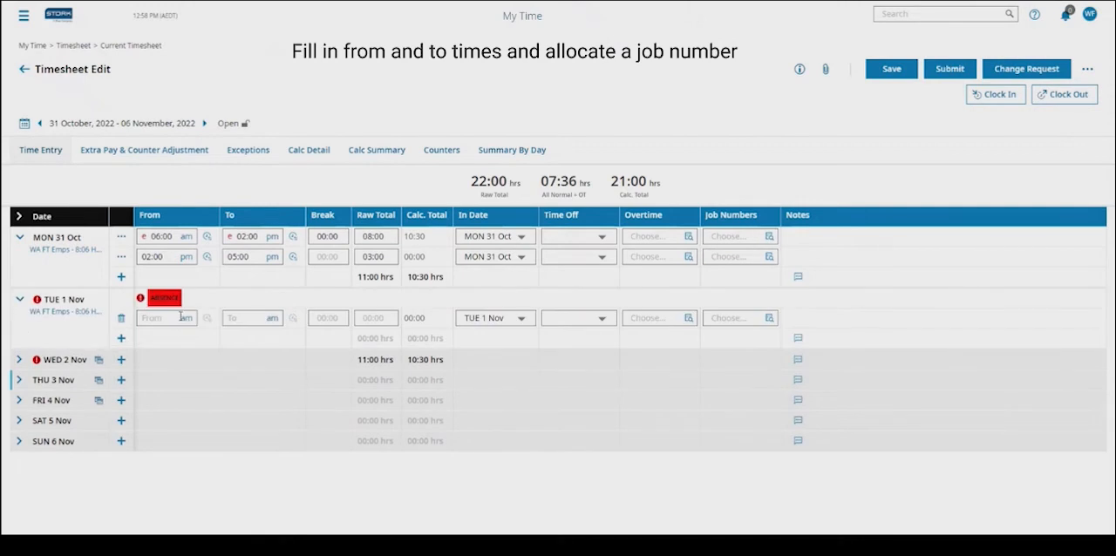
pyautogui.click(18, 359)
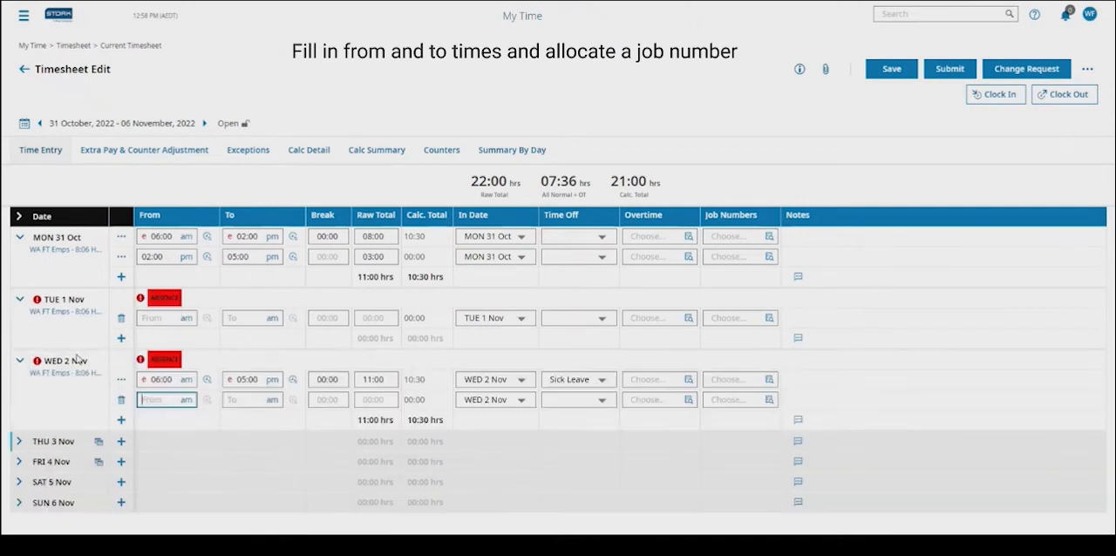
pyautogui.click(18, 359)
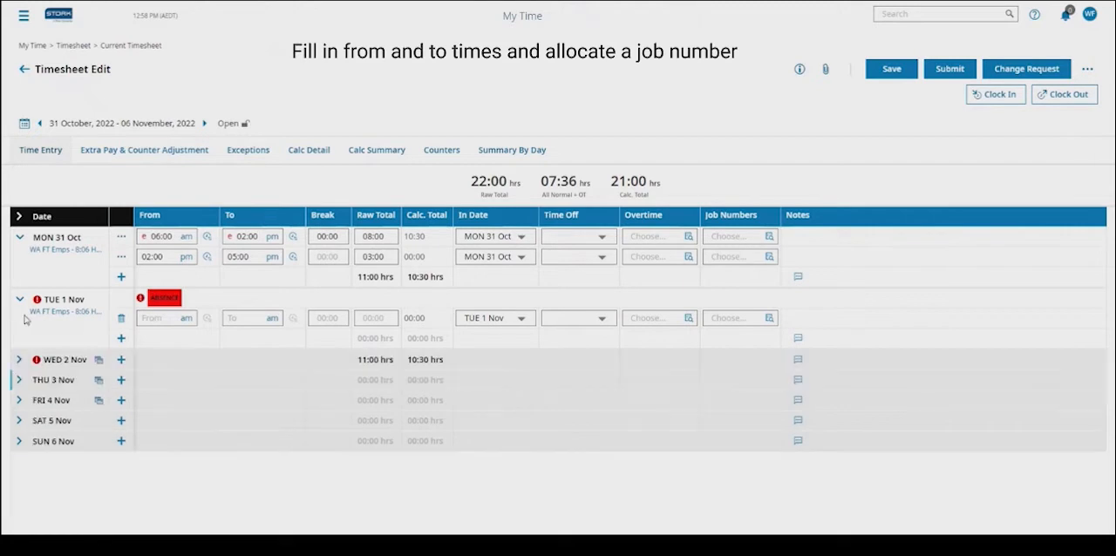
pyautogui.click(19, 299)
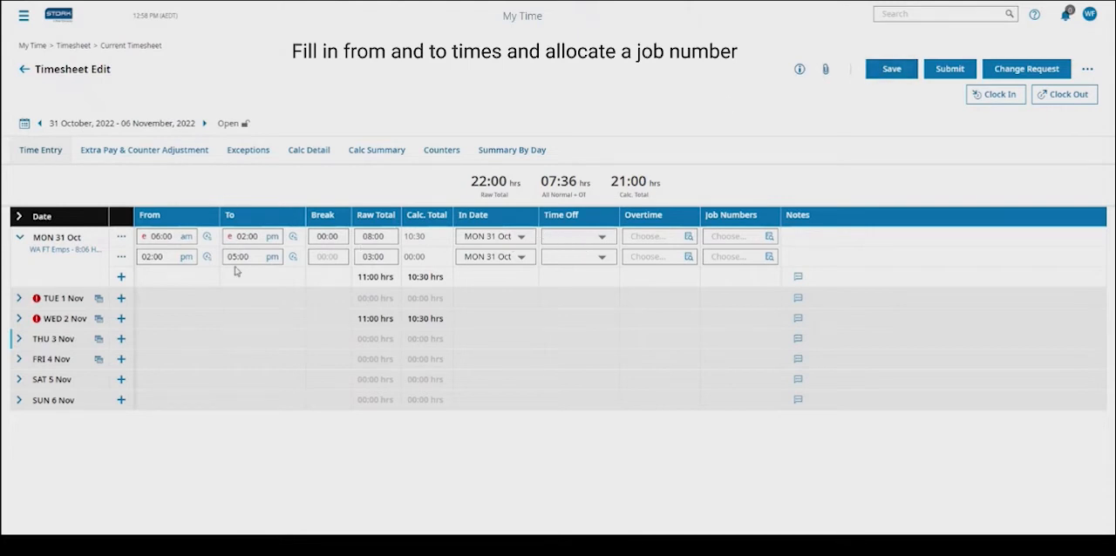
pyautogui.click(889, 69)
pyautogui.click(19, 360)
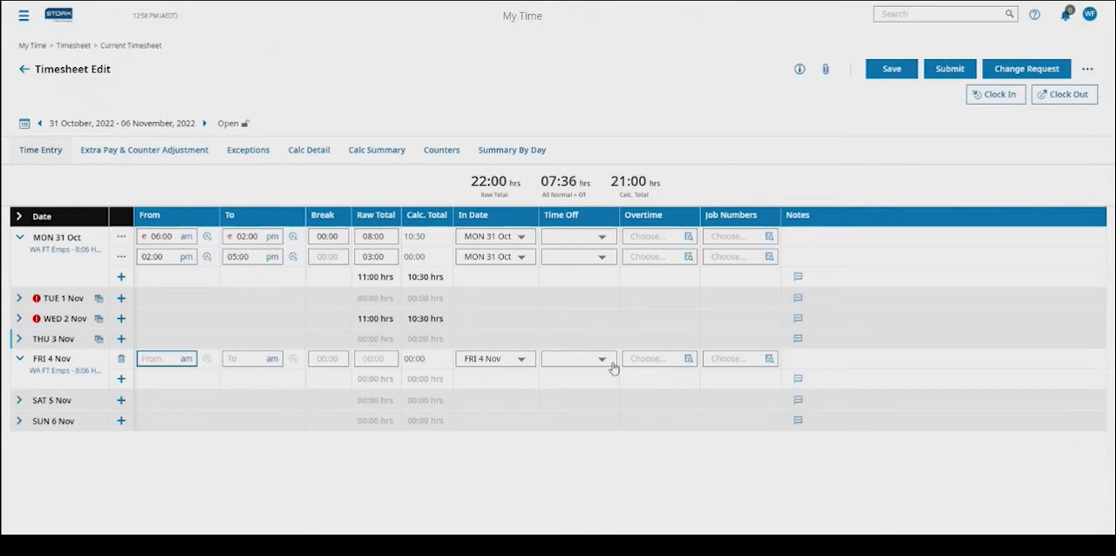
pyautogui.click(19, 358)
# - Discard the unsaved time changes and add an Extra Pay & Counter Adjustment entry with record date 01-11-2022
pyautogui.click(150, 153)
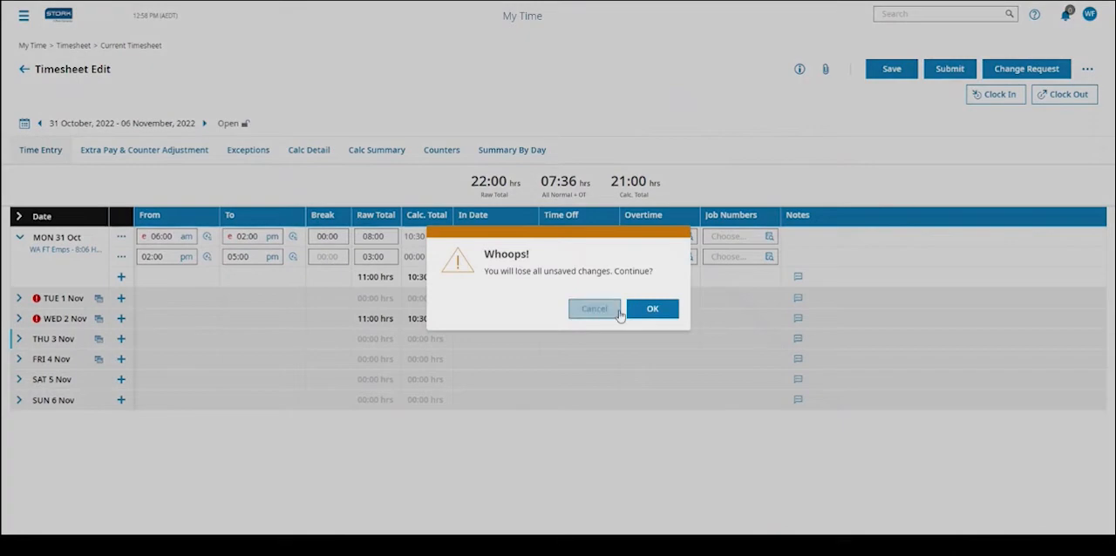
pyautogui.click(645, 308)
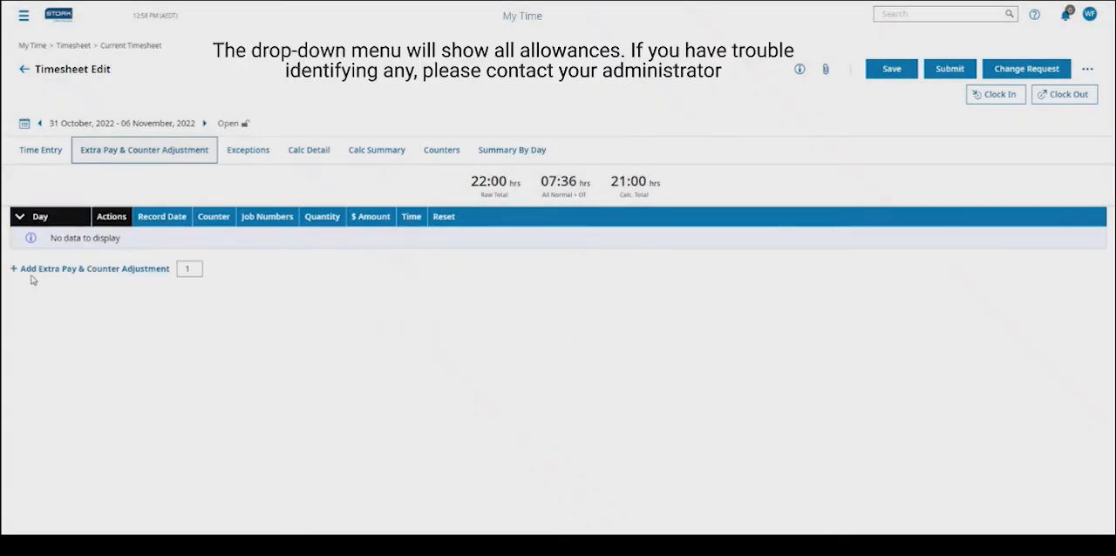
pyautogui.click(148, 270)
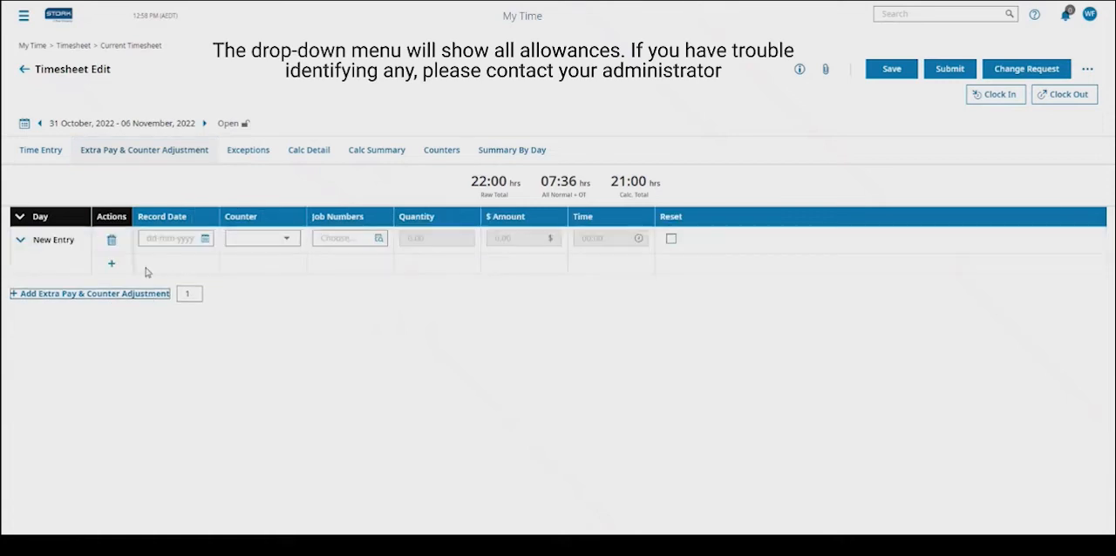
pyautogui.click(205, 238)
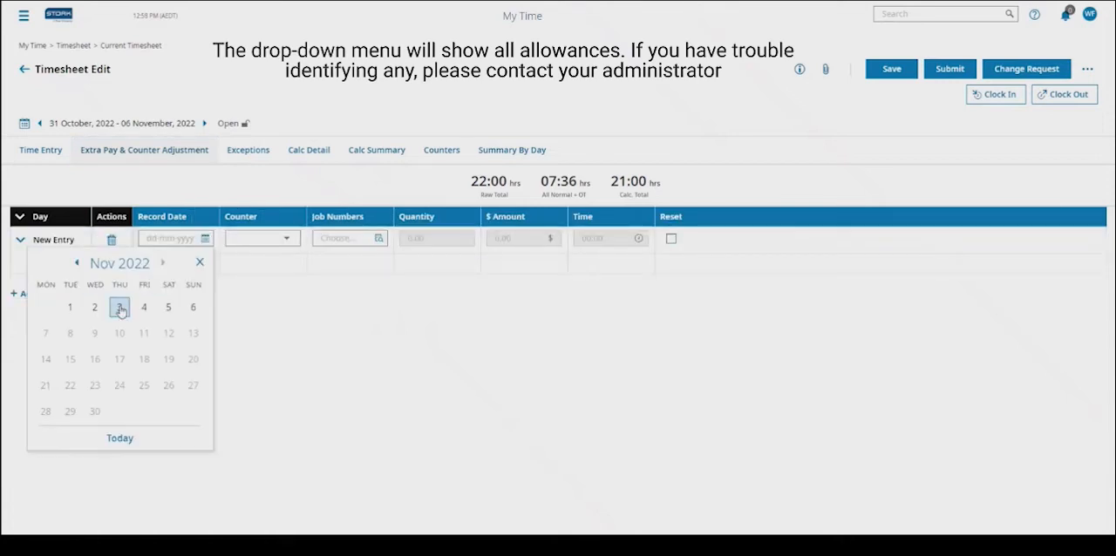
pyautogui.click(70, 307)
# - Set the new adjustment's counter to Site Allowance - STSW and its time to 07:00
pyautogui.click(257, 240)
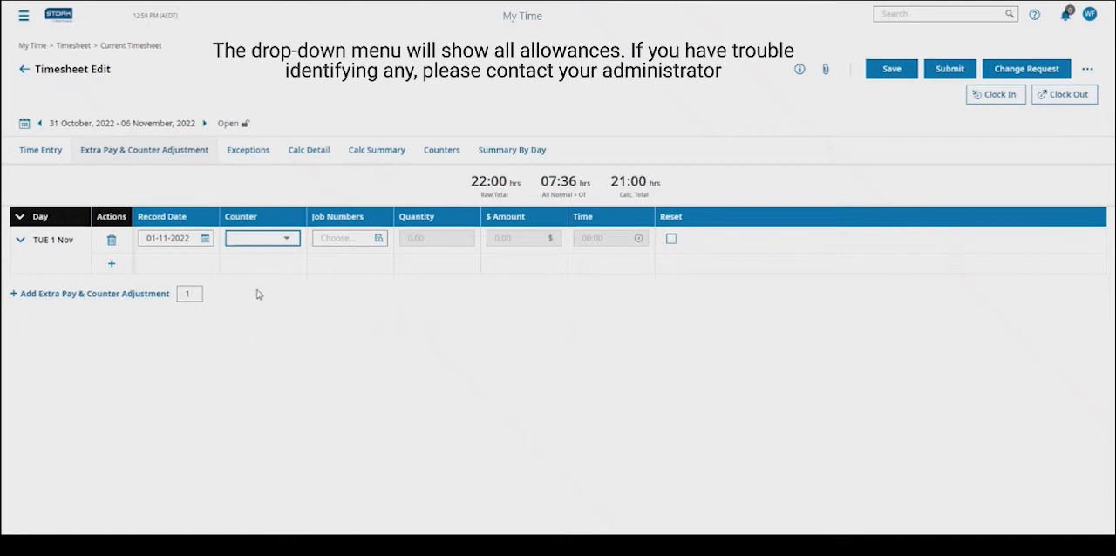
pyautogui.click(286, 453)
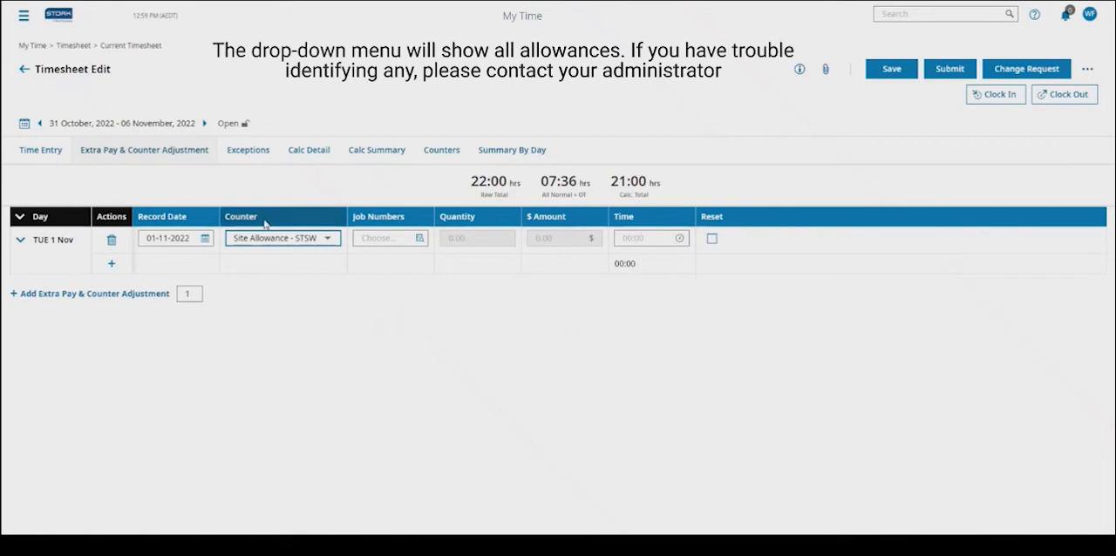
pyautogui.click(646, 238)
pyautogui.write('70')
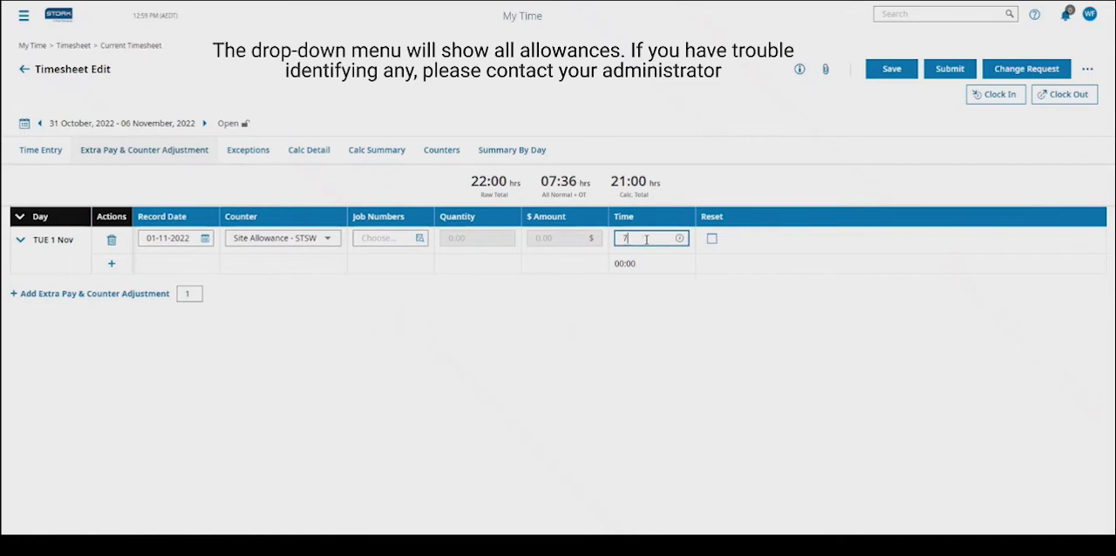
pyautogui.click(617, 286)
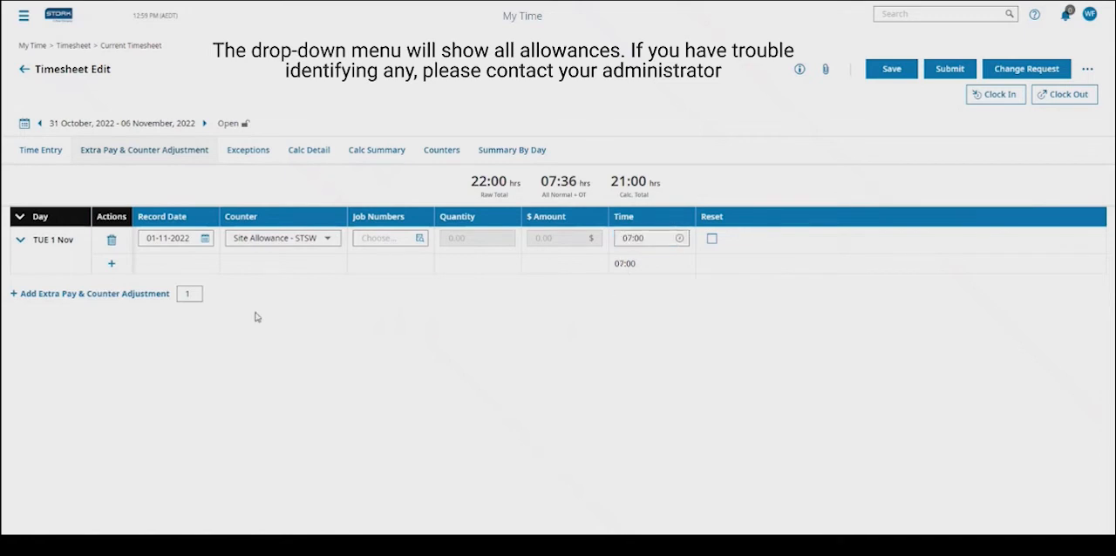
# - Add a second adjustment row for Tuesday 1 November and set its counter to LAFHA - Option 3
pyautogui.click(110, 263)
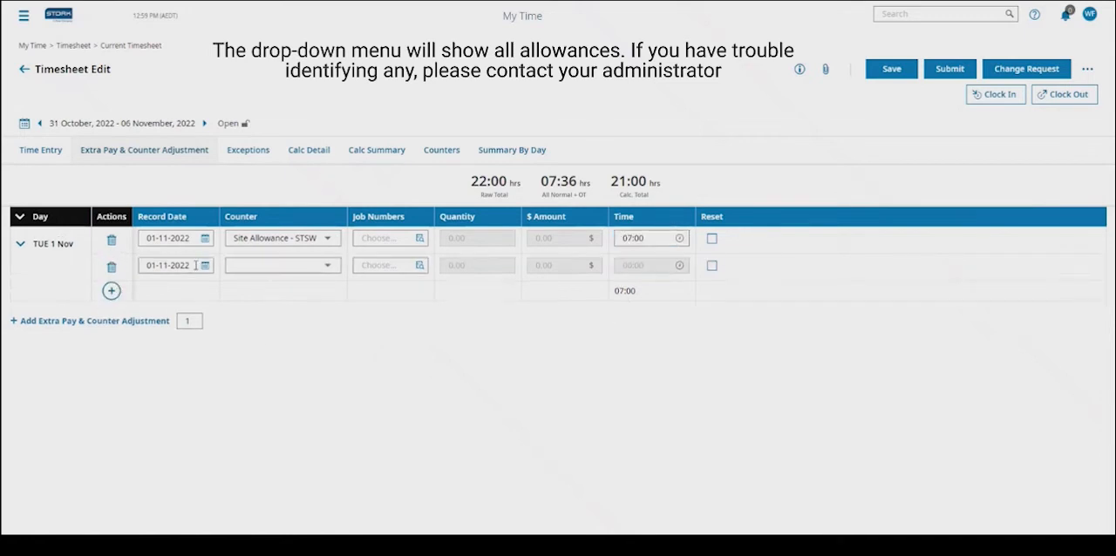
pyautogui.click(206, 265)
pyautogui.click(267, 277)
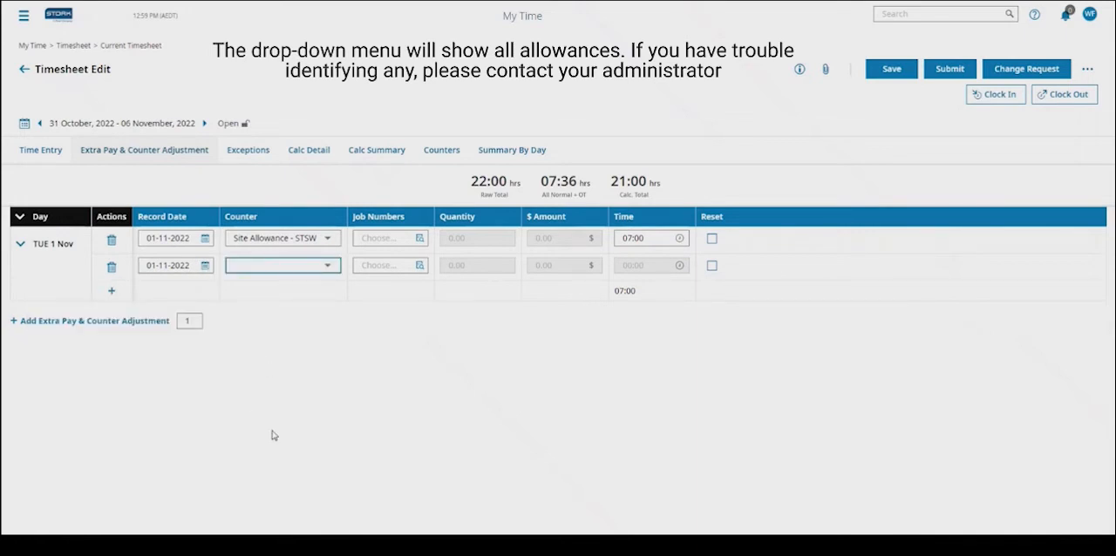
pyautogui.click(248, 455)
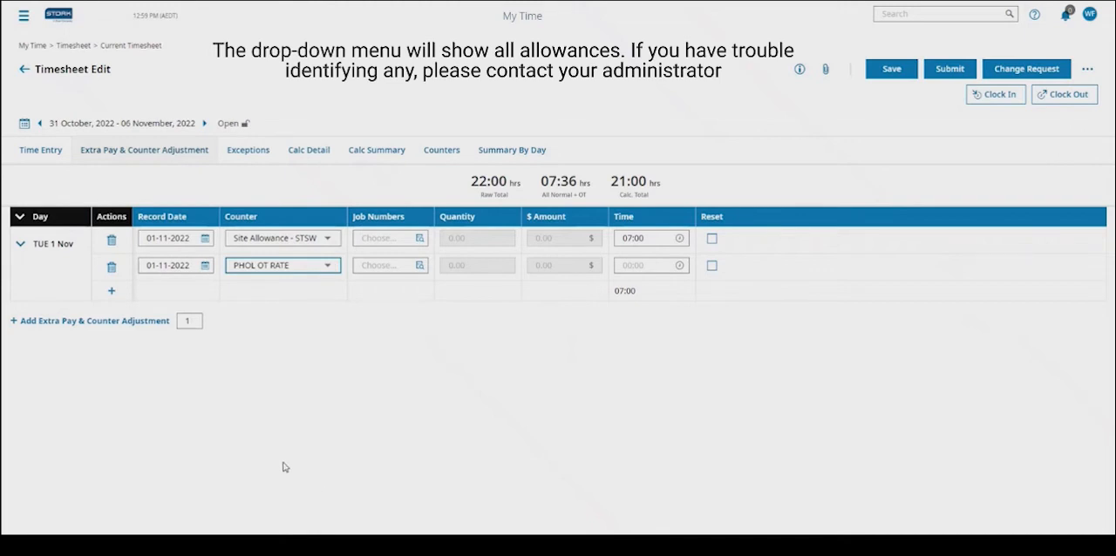
pyautogui.click(265, 337)
# - Set the LAFHA row's quantity to 1.00 and view its job number list without choosing one
pyautogui.click(415, 266)
pyautogui.click(473, 265)
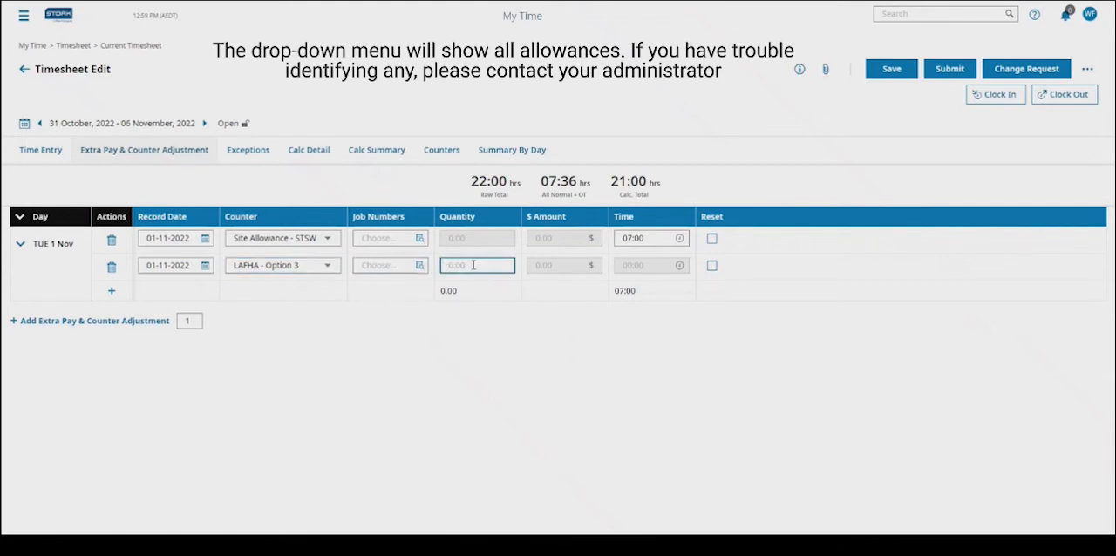
pyautogui.click(391, 417)
pyautogui.click(426, 268)
pyautogui.click(776, 514)
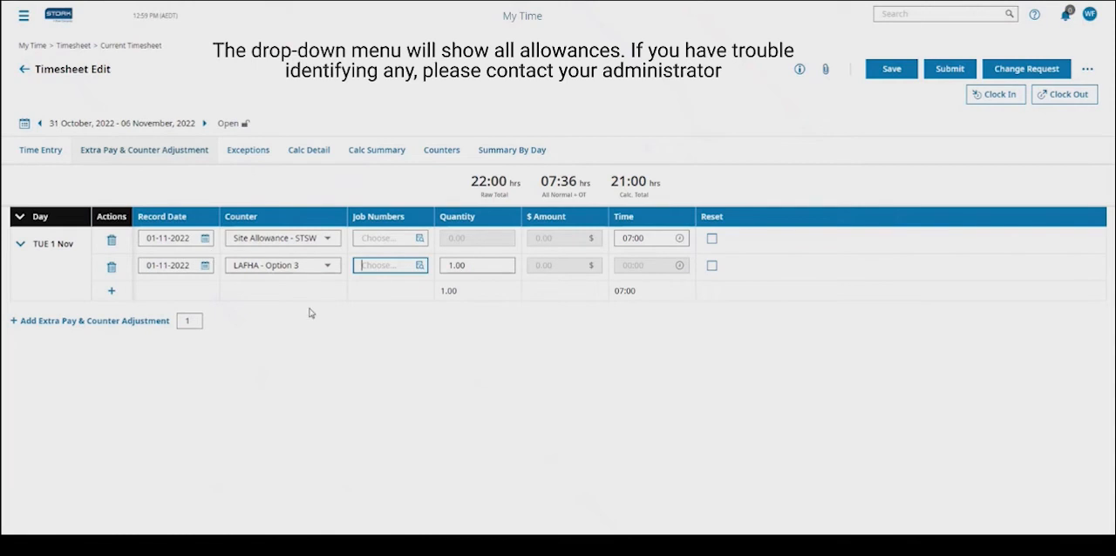
# - Add another blank Extra Pay & Counter Adjustment entry and view its record date calendar without choosing a date
pyautogui.click(111, 290)
pyautogui.click(111, 318)
pyautogui.click(111, 321)
pyautogui.click(111, 294)
pyautogui.click(89, 322)
pyautogui.click(146, 315)
pyautogui.click(204, 314)
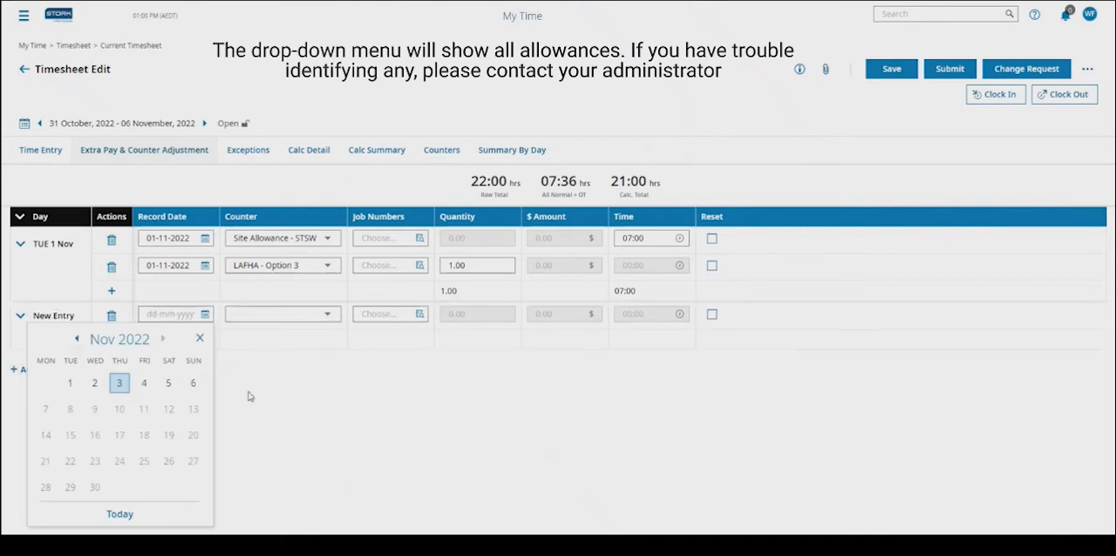
pyautogui.click(200, 338)
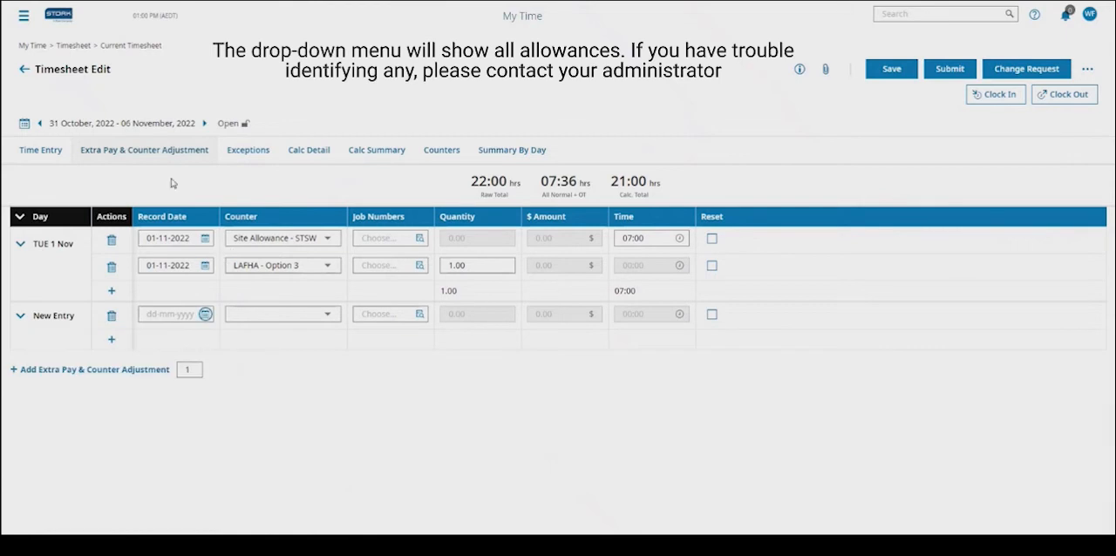
# - Return to the time entries, discarding unsaved adjustments, and submit the timesheet for approval without a comment
pyautogui.click(45, 153)
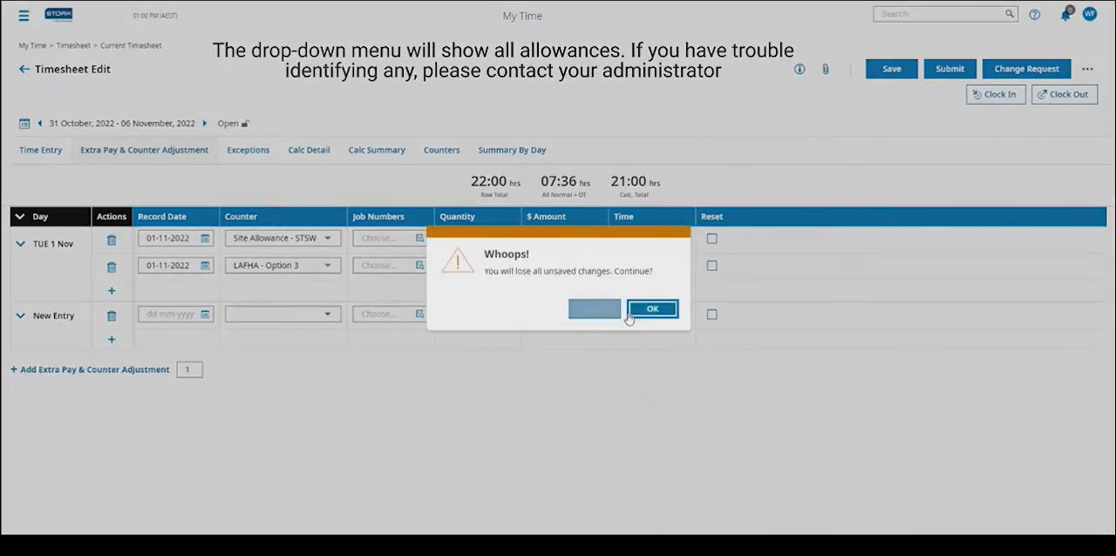
pyautogui.click(650, 311)
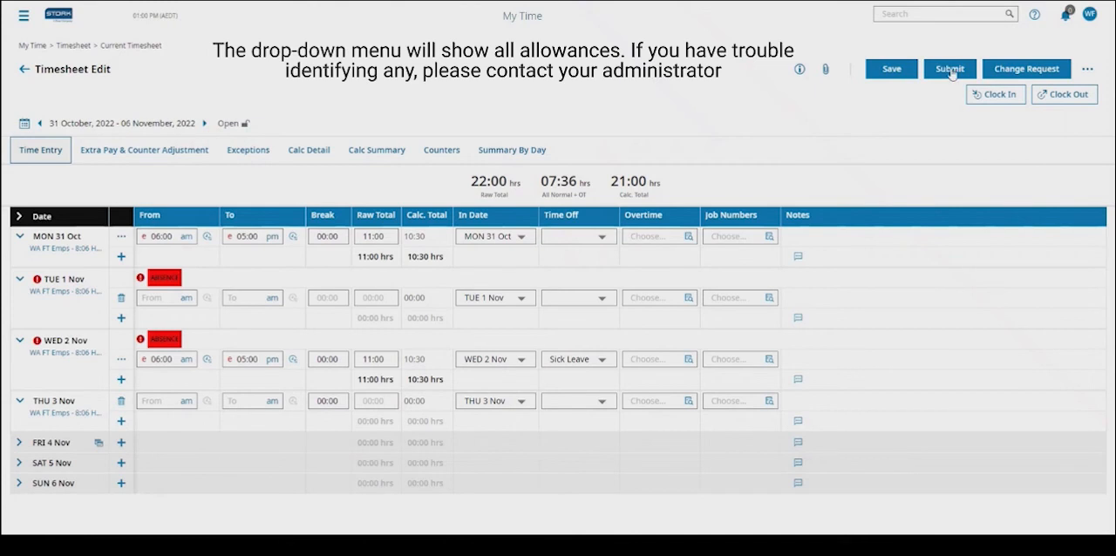
pyautogui.click(950, 70)
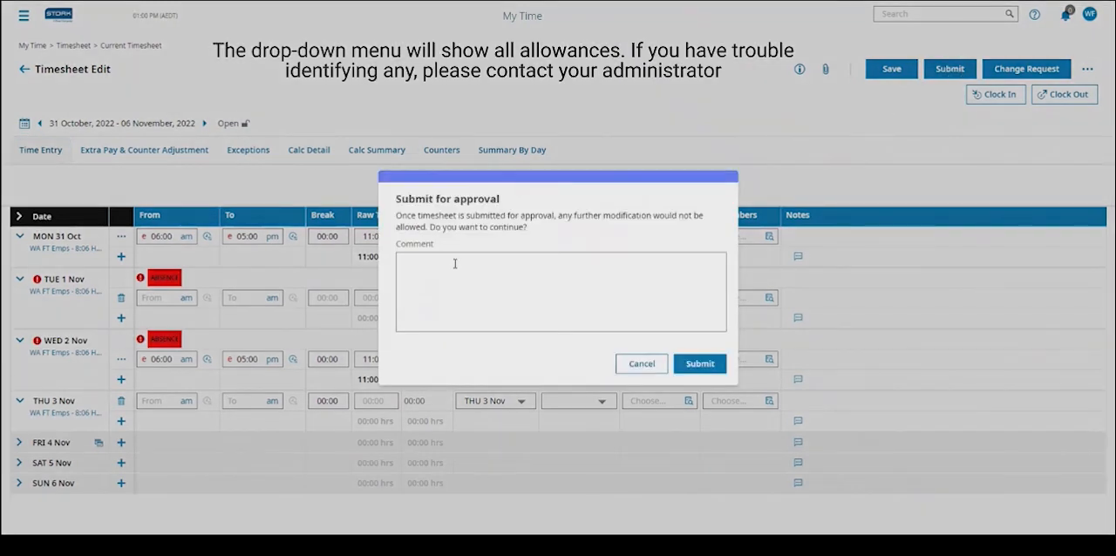
pyautogui.click(498, 274)
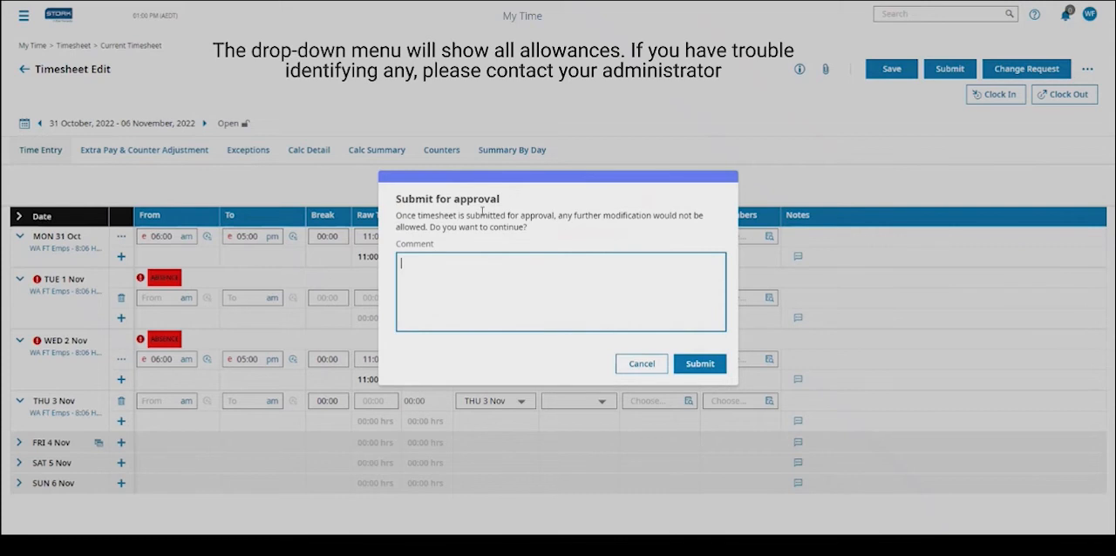
pyautogui.click(708, 362)
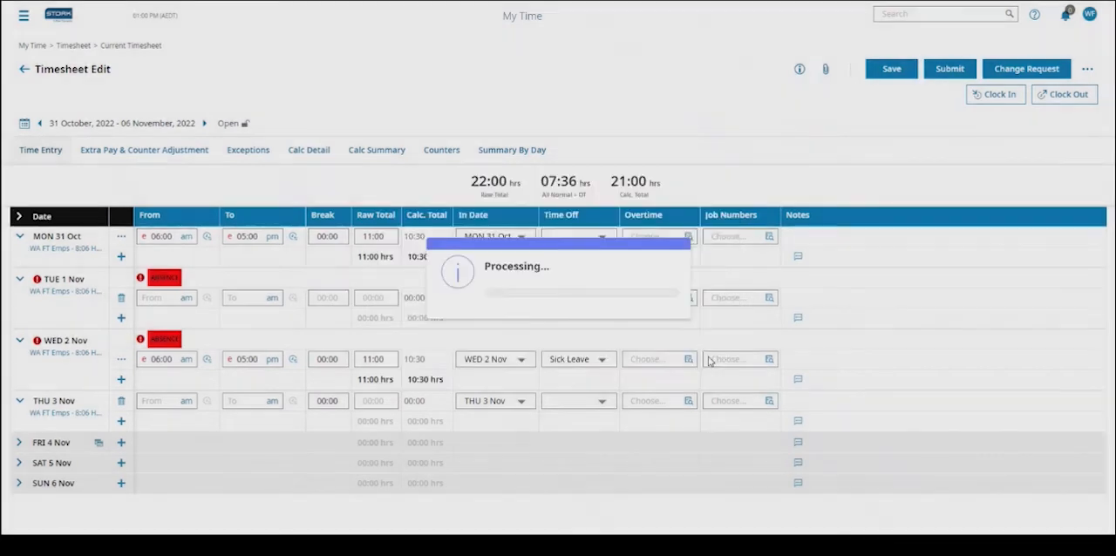
pyautogui.click(682, 310)
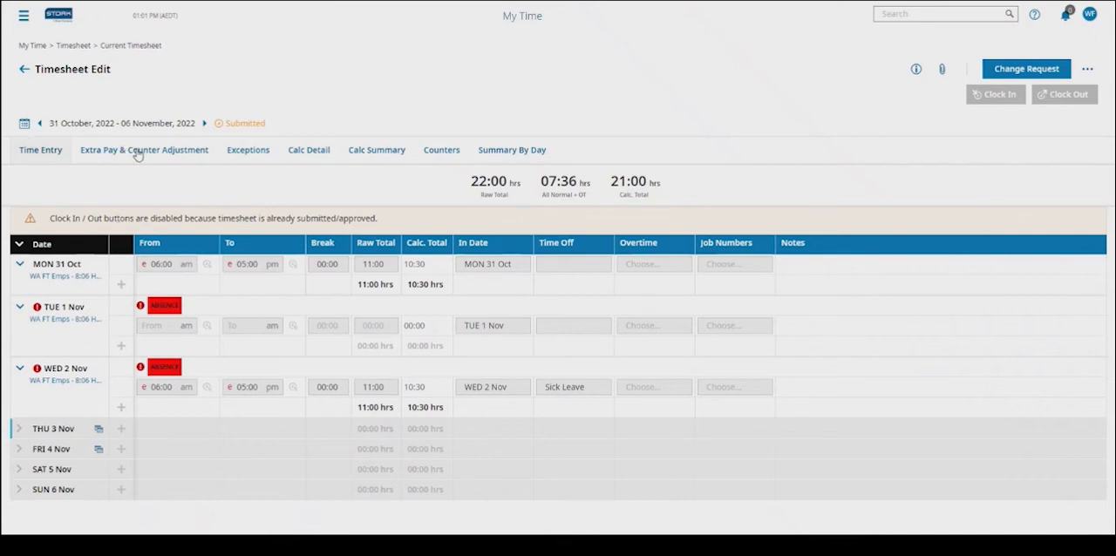
# - View the submitted timesheet's Extra Pay & Counter Adjustment section and return to its time entries
pyautogui.click(192, 156)
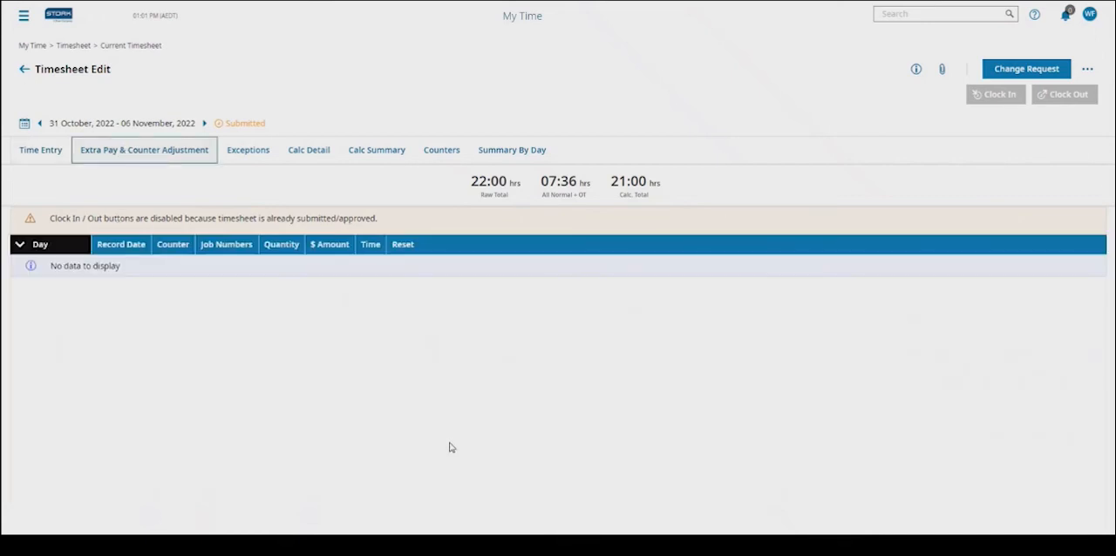
pyautogui.click(37, 146)
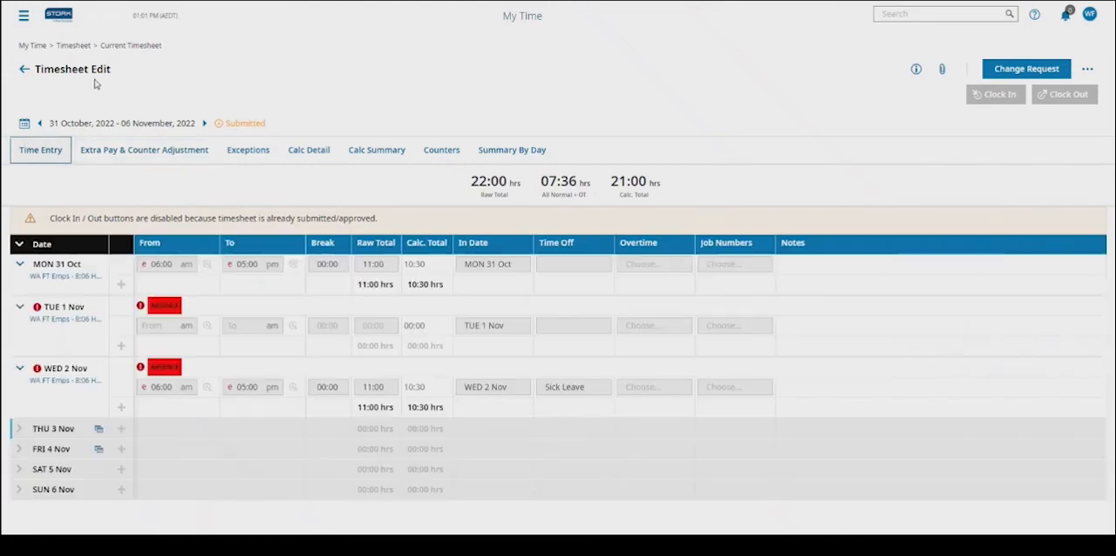
pyautogui.click(24, 16)
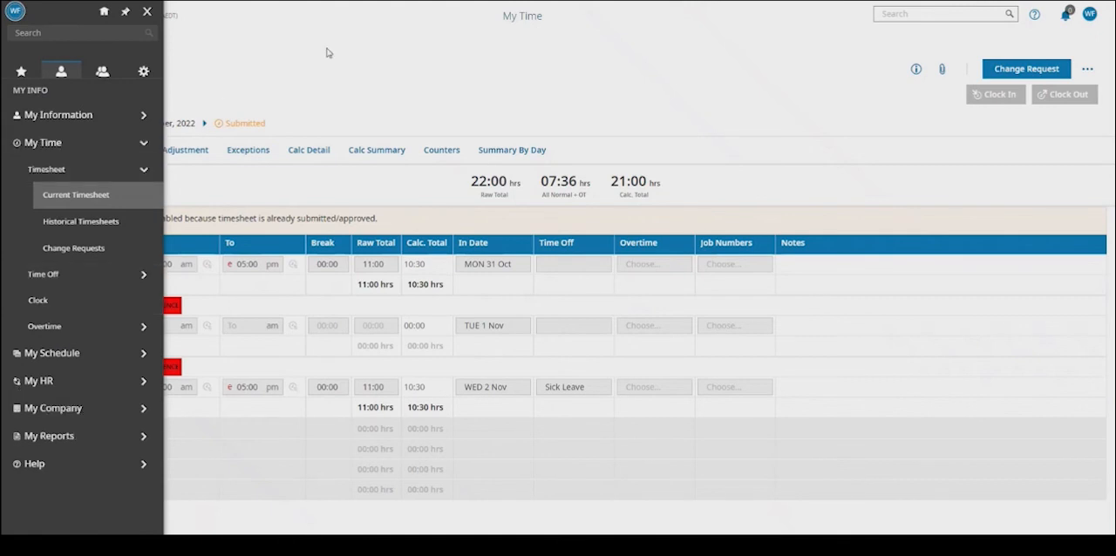
pyautogui.click(286, 47)
# - Open the Time Off Request page under My Time and look over its leave balances and November 2022 calendar
pyautogui.click(24, 14)
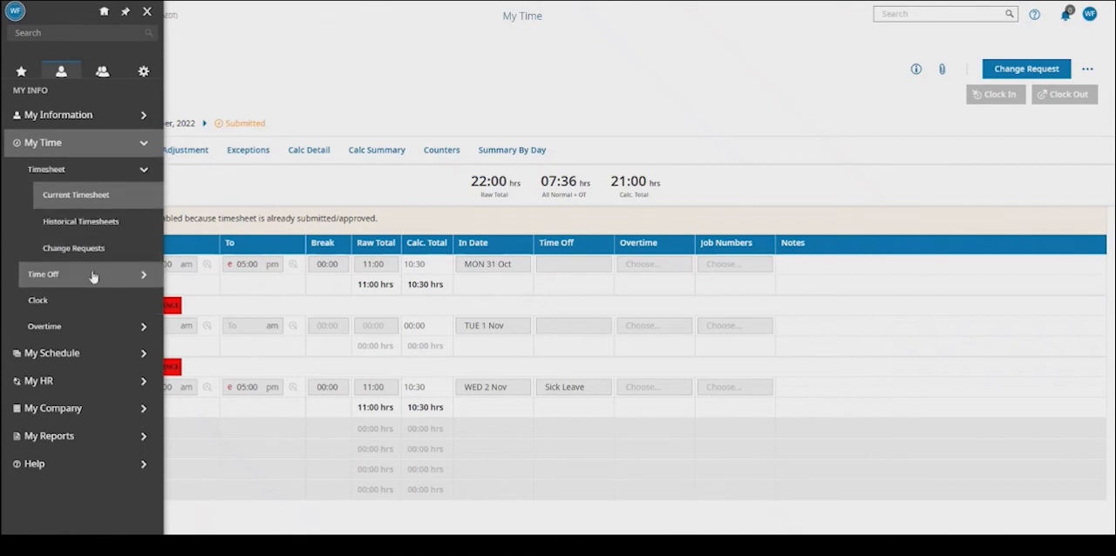
pyautogui.click(91, 167)
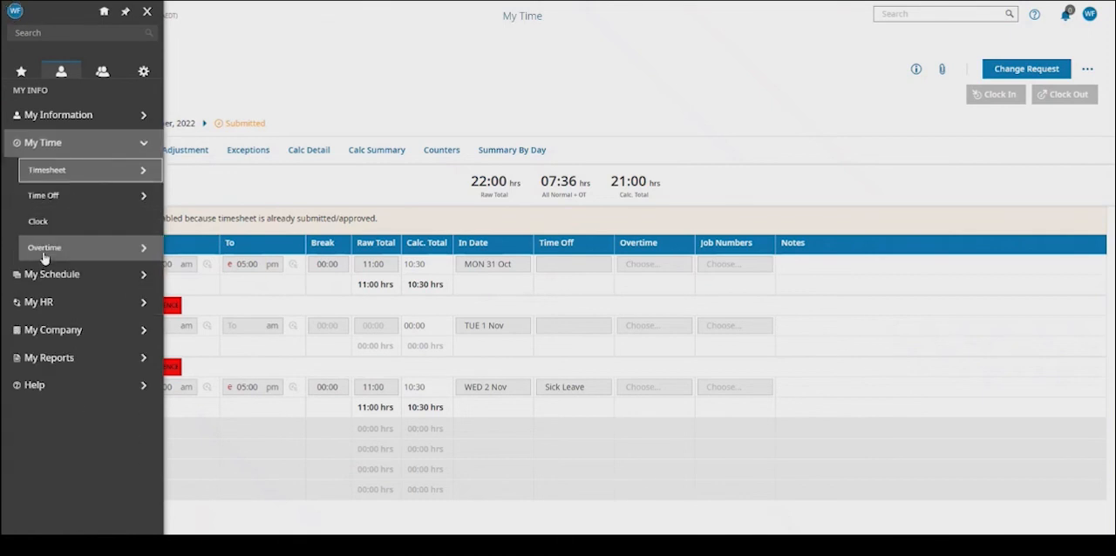
pyautogui.click(90, 197)
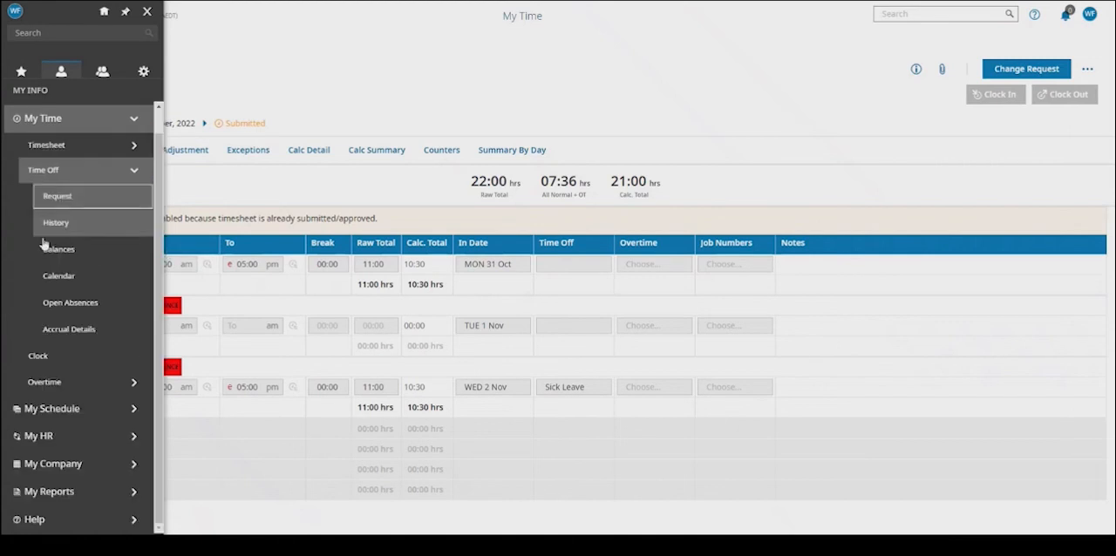
pyautogui.click(77, 200)
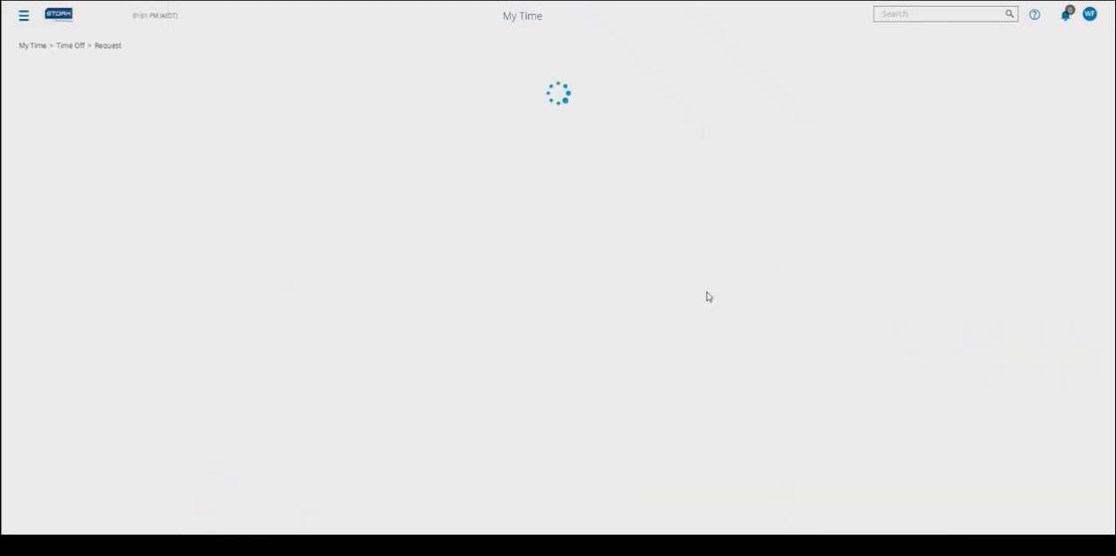
pyautogui.scroll(-1, 707, 309)
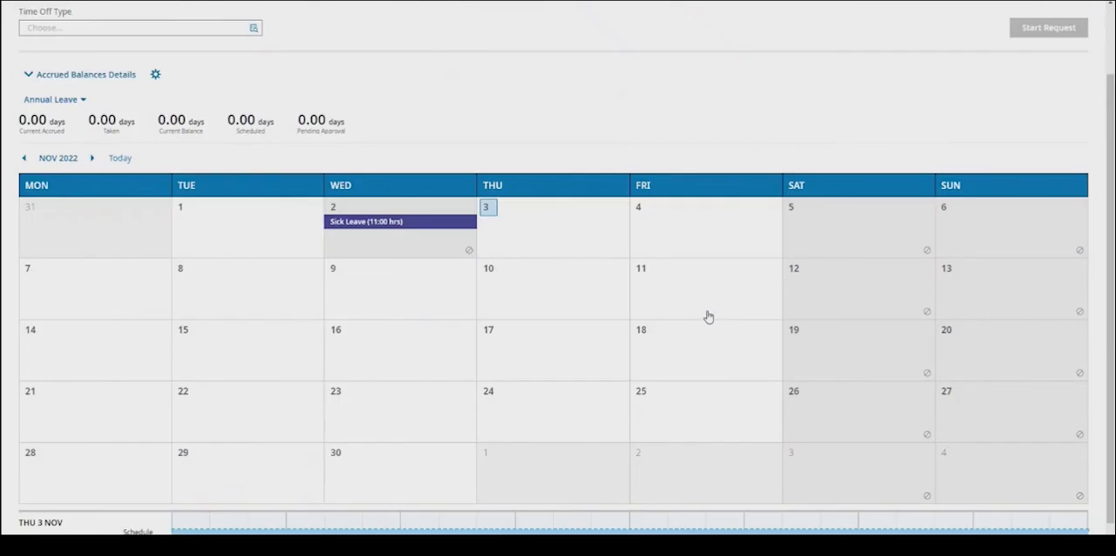
pyautogui.scroll(-1, 262, 248)
pyautogui.scroll(2, 383, 219)
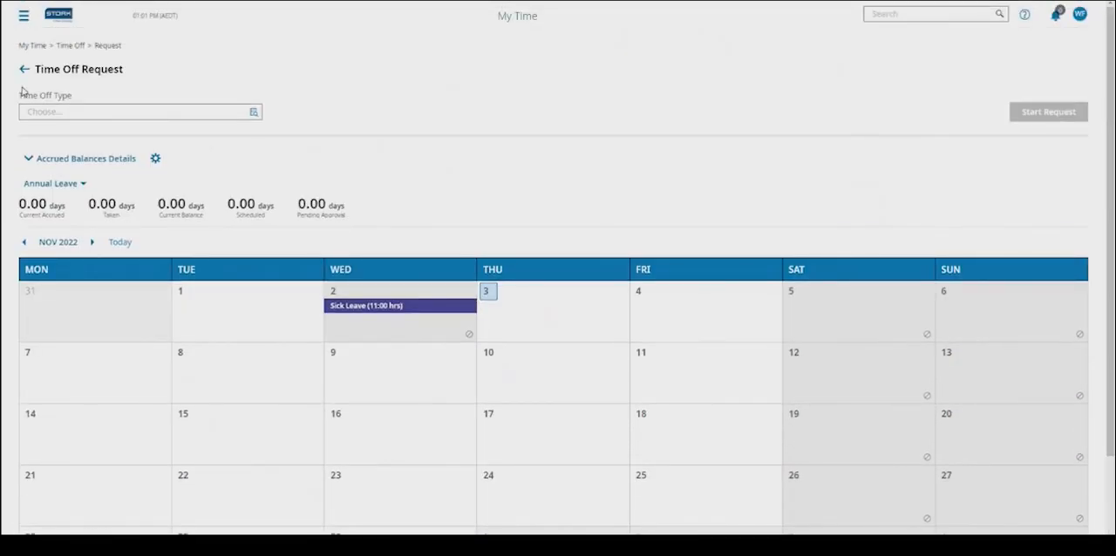
# - Search the time off types for "SICK LEA" and choose Sick Leave as the Time Off Type
pyautogui.moveTo(21, 99); pyautogui.dragTo(79, 98)
pyautogui.click(215, 85)
pyautogui.scroll(-3, 379, 458)
pyautogui.scroll(2, 515, 203)
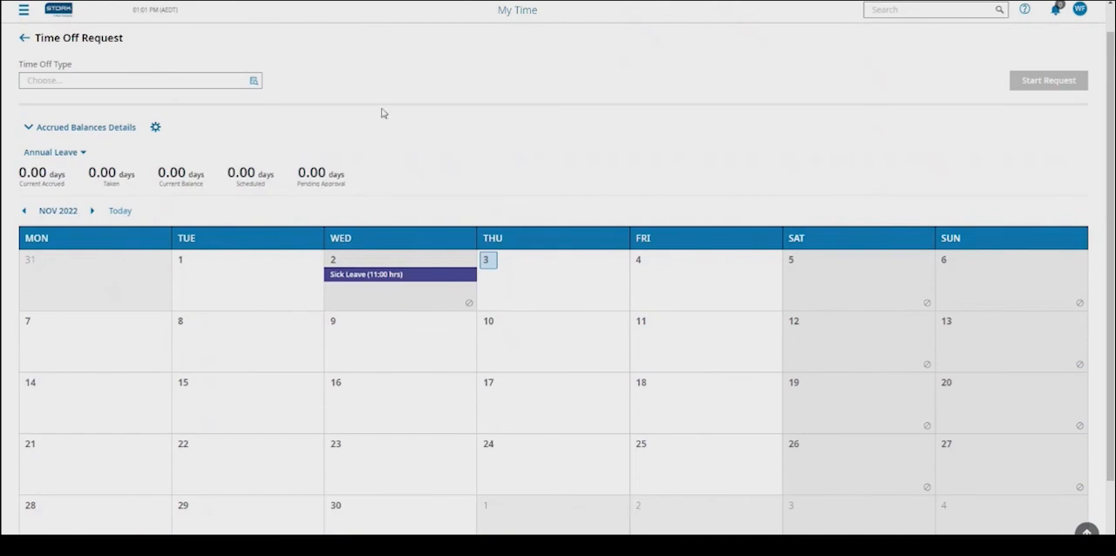
pyautogui.scroll(1, 381, 113)
pyautogui.click(253, 112)
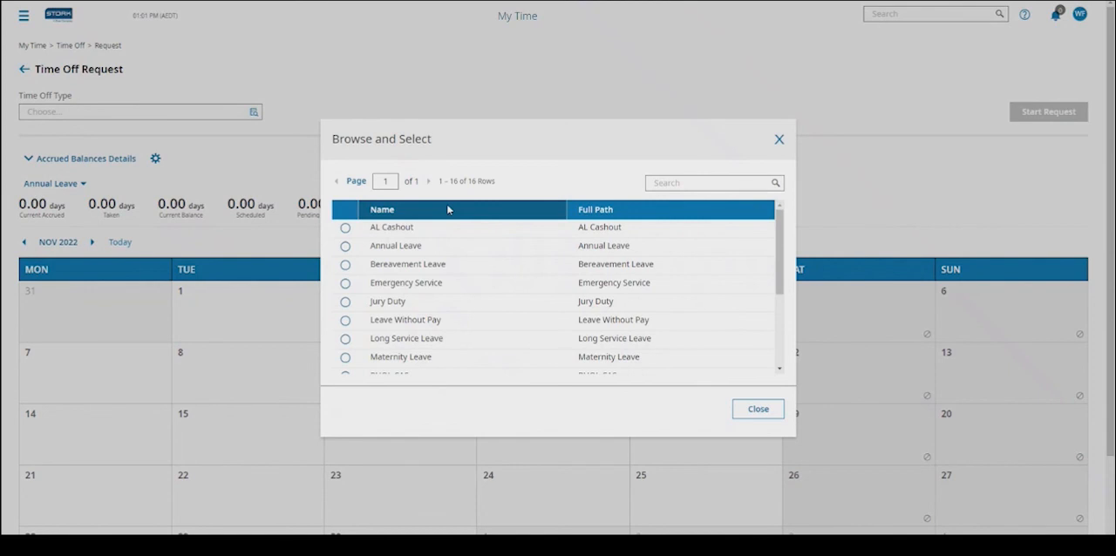
pyautogui.click(672, 183)
pyautogui.write('St')
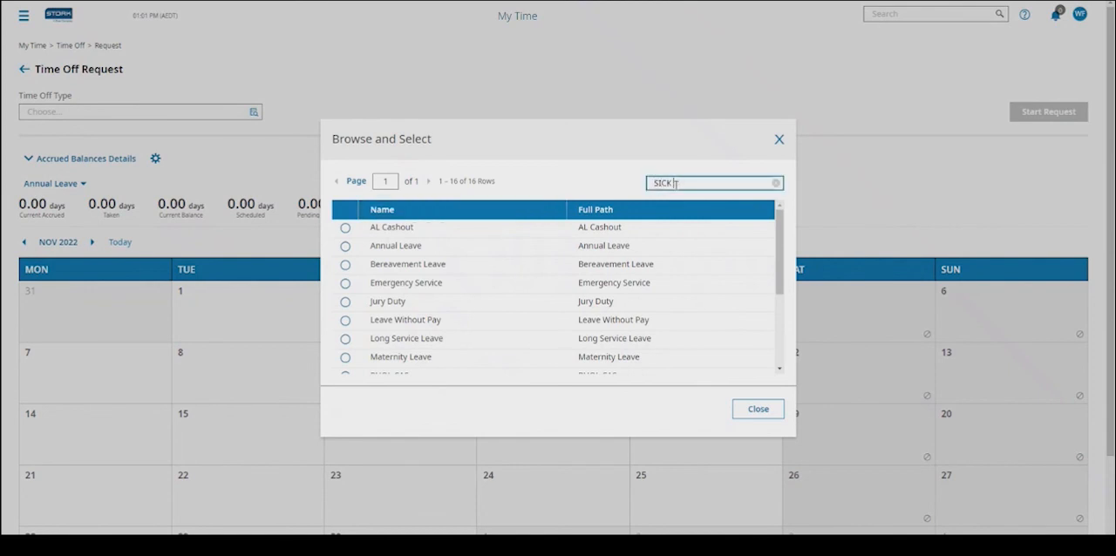
pyautogui.click(346, 228)
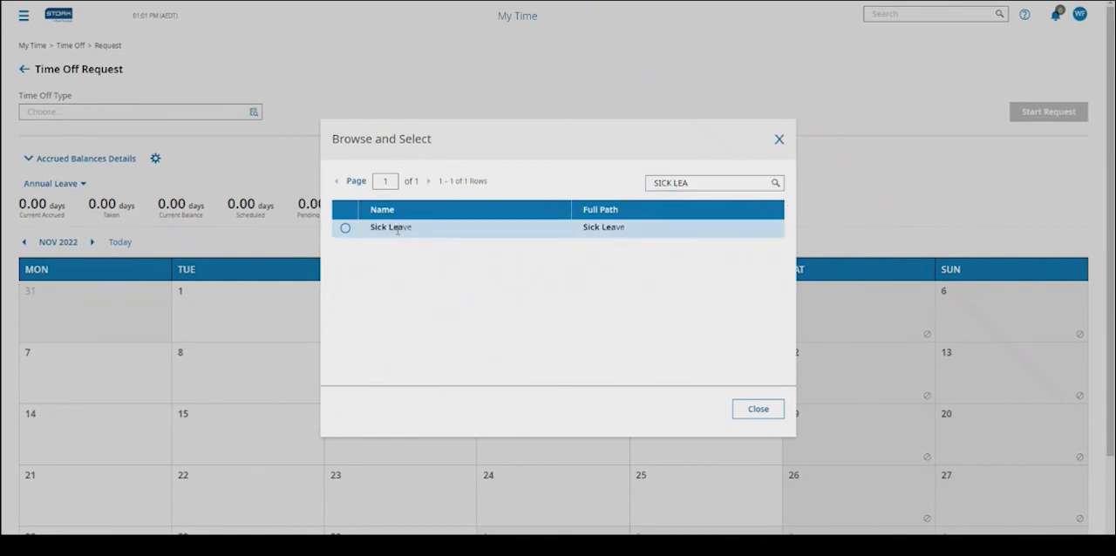
pyautogui.click(345, 228)
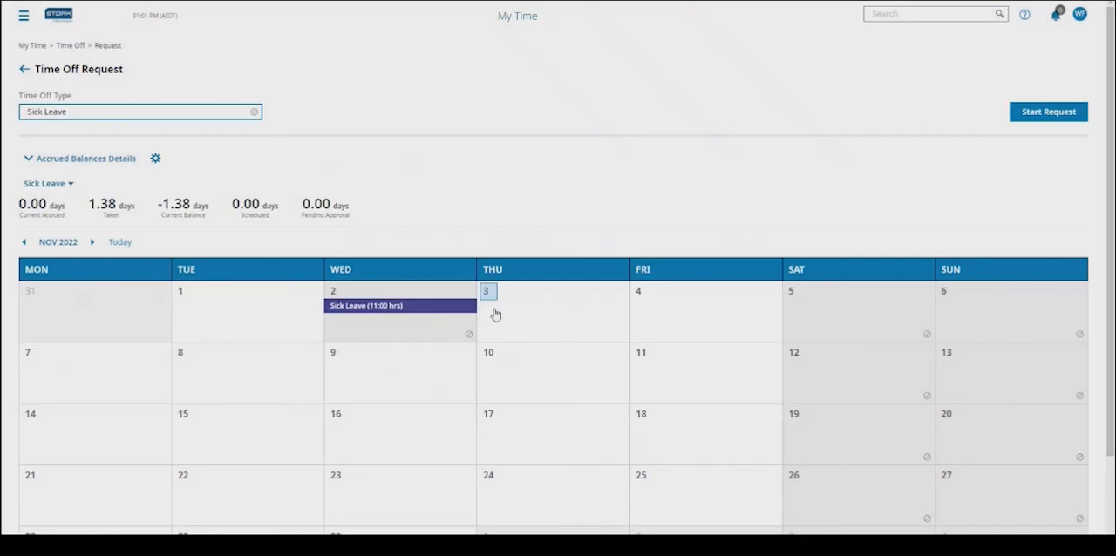
# - Start a Full Day sick leave request for 03-11-2022 with the comment "flu"
pyautogui.click(1037, 120)
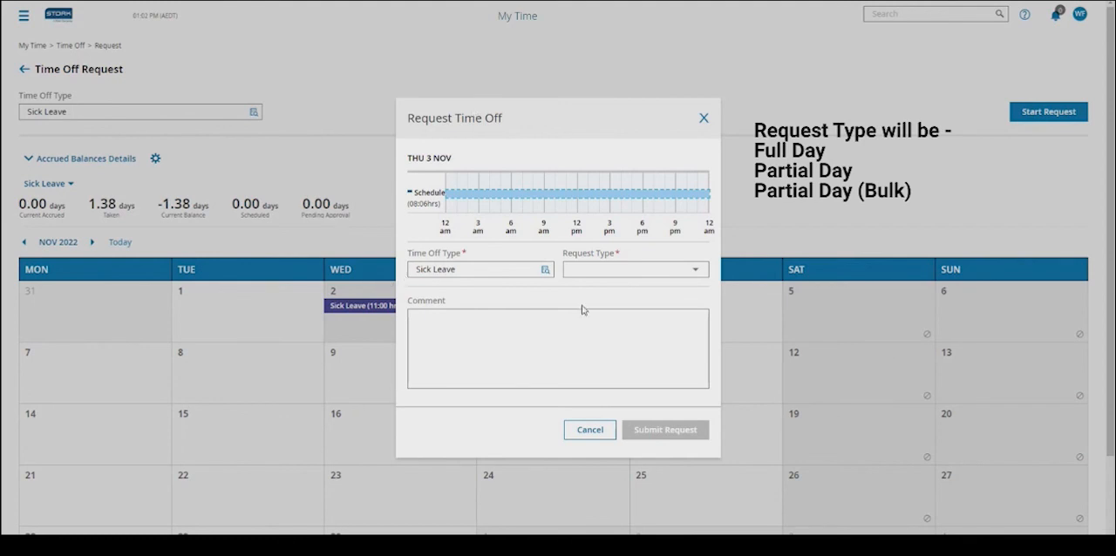
pyautogui.moveTo(566, 254); pyautogui.dragTo(627, 252)
pyautogui.click(682, 270)
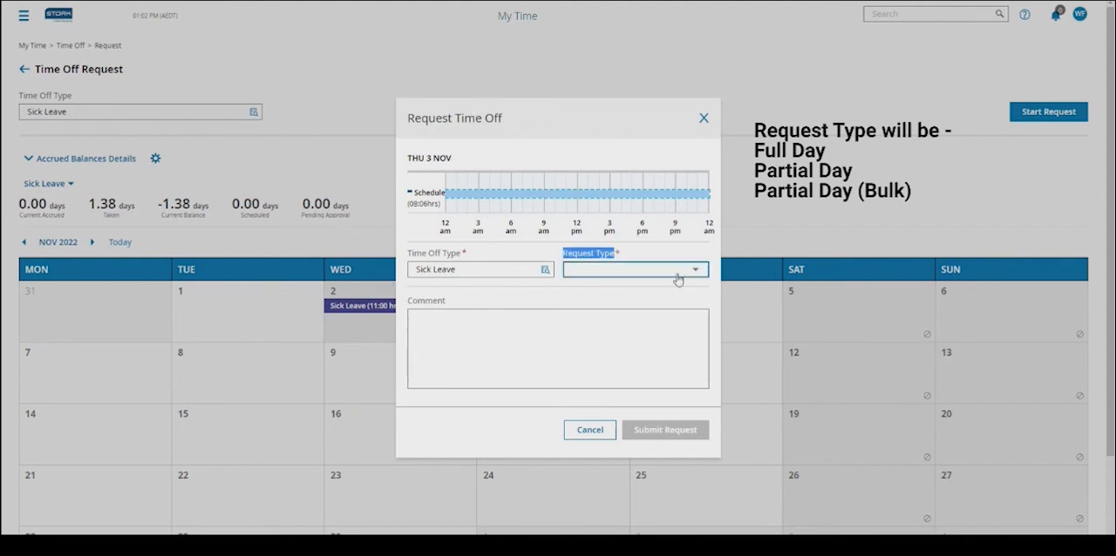
pyautogui.click(593, 294)
pyautogui.click(511, 352)
pyautogui.click(541, 290)
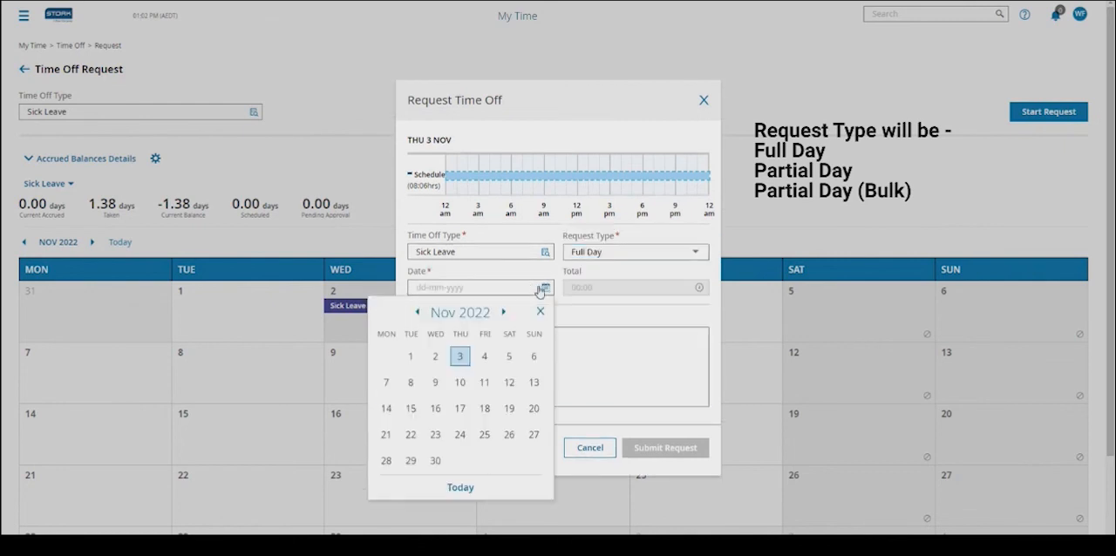
pyautogui.click(460, 357)
pyautogui.click(526, 346)
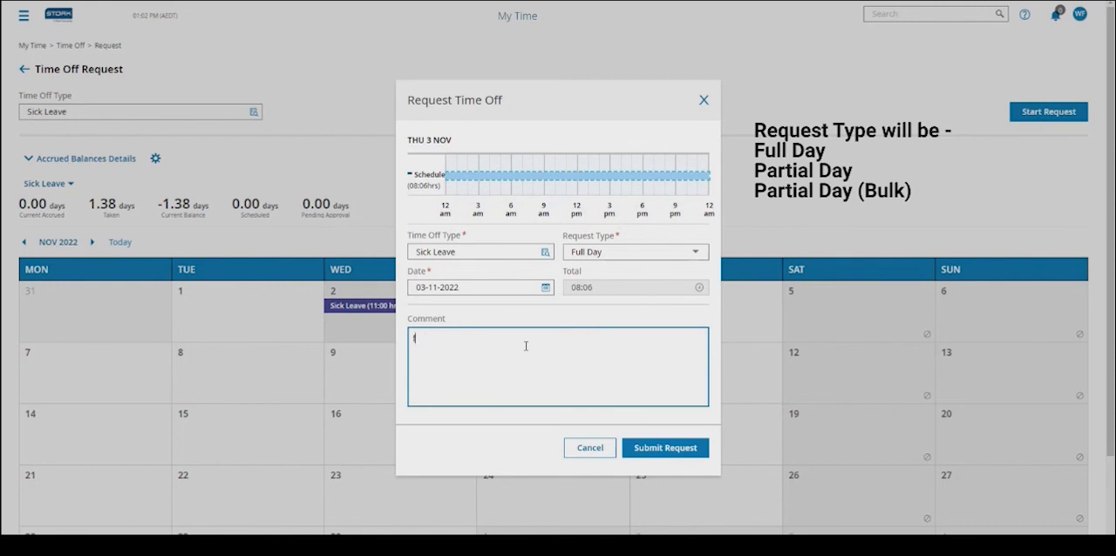
# - Try to submit the sick leave request, and cancel it to return to the Time Off Request page
pyautogui.click(636, 449)
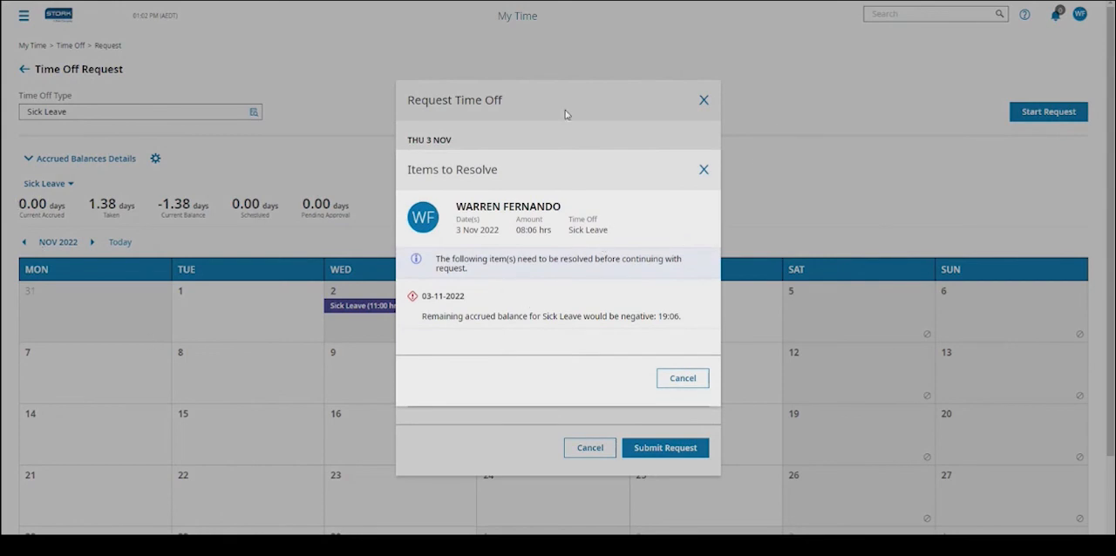
pyautogui.click(664, 390)
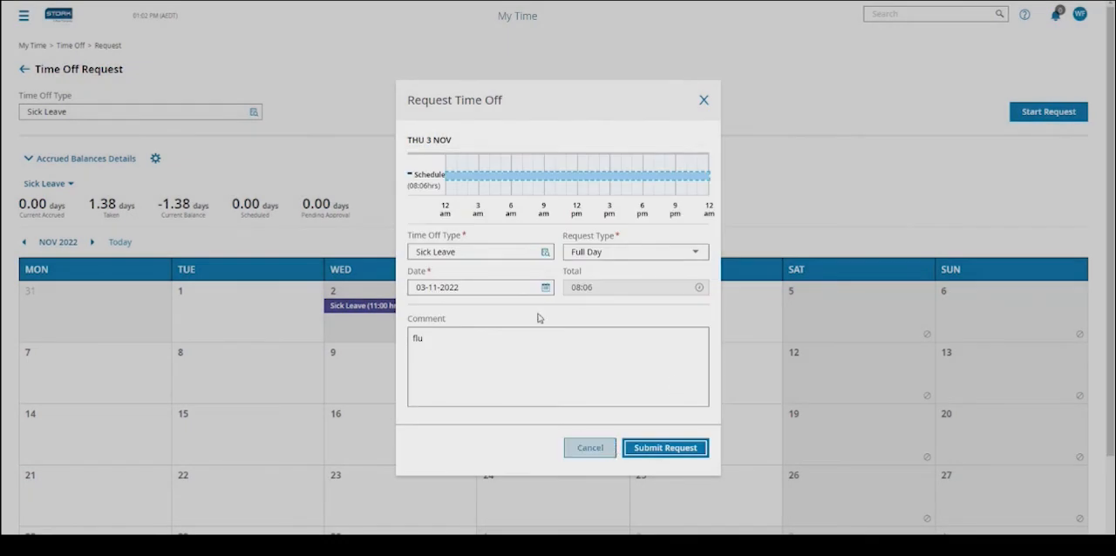
pyautogui.click(603, 451)
pyautogui.scroll(-2, 455, 313)
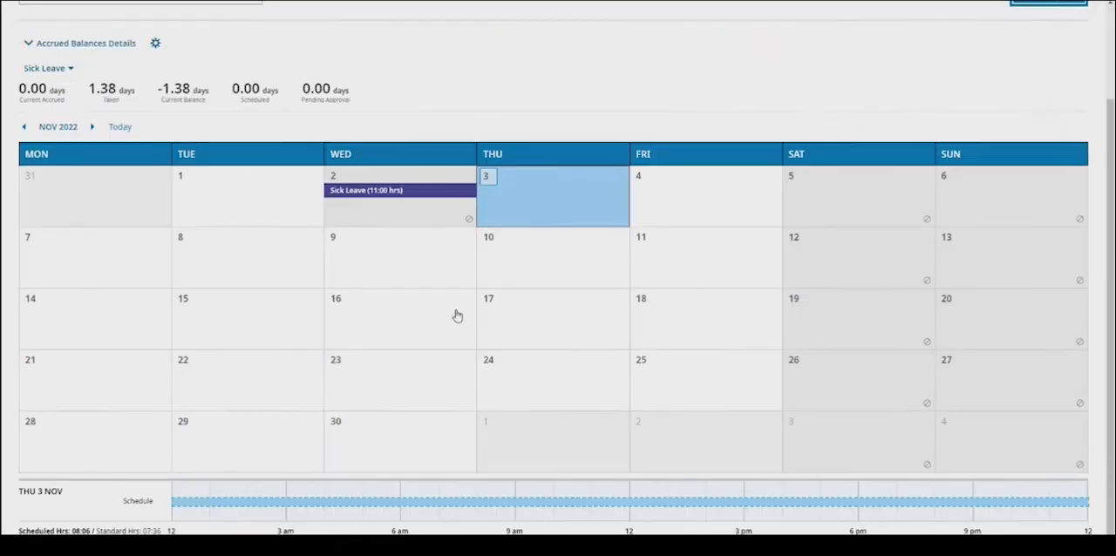
pyautogui.scroll(2, 211, 116)
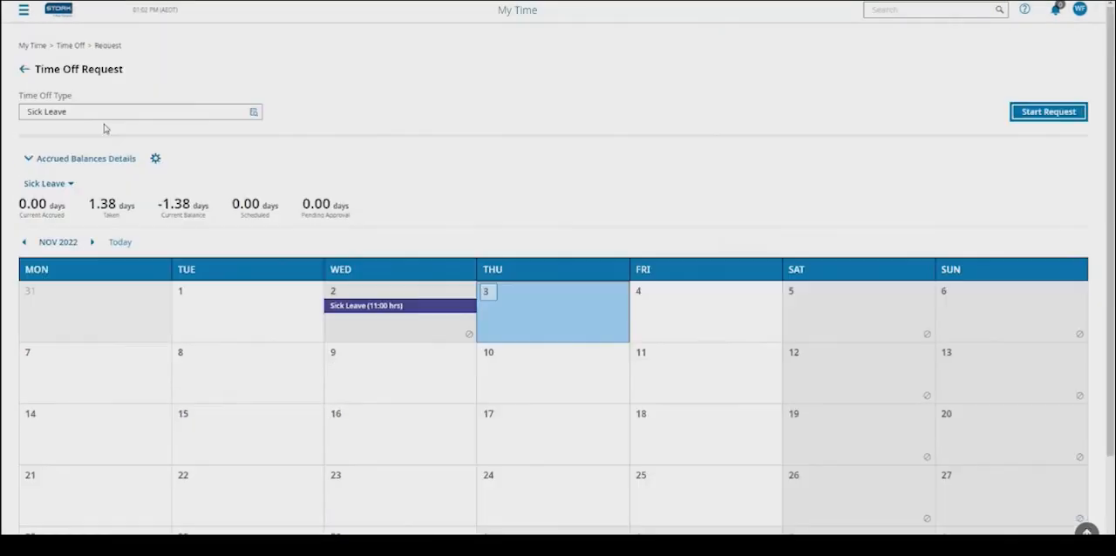
# - Change the Time Off Type to Annual Leave by searching for "annual"
pyautogui.click(182, 113)
pyautogui.write('an')
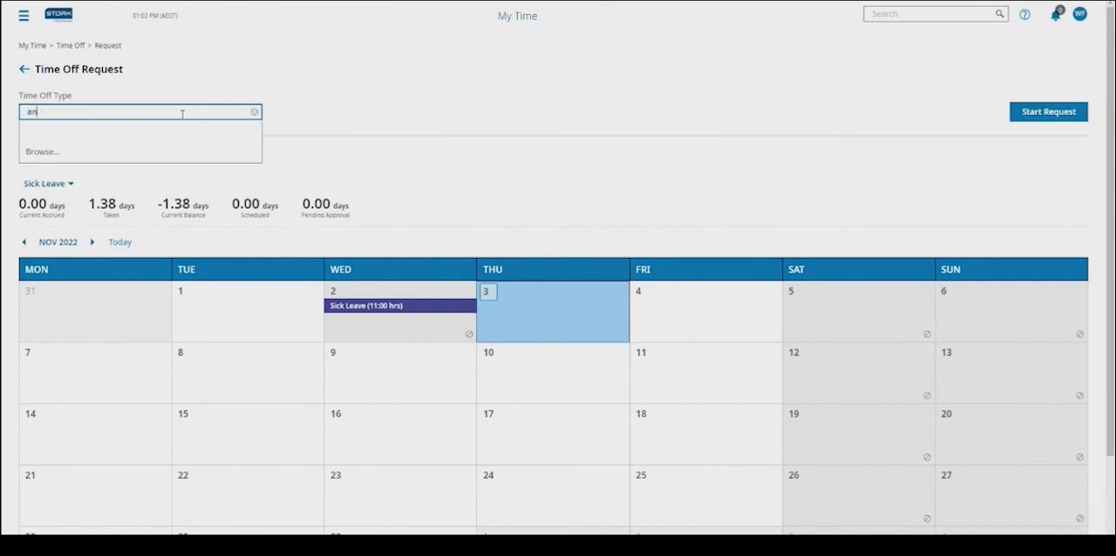
pyautogui.write('nual')
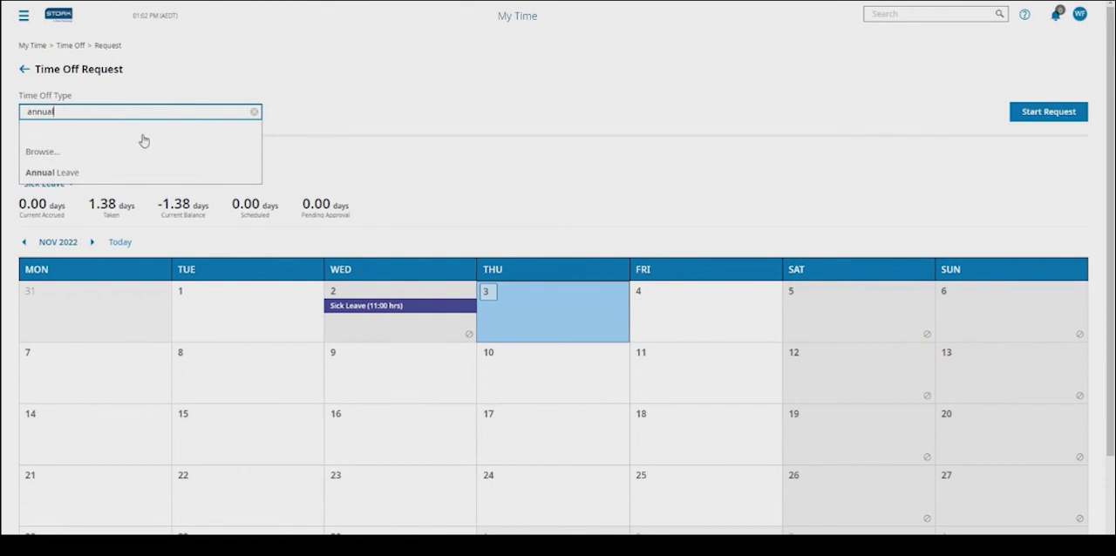
pyautogui.click(114, 173)
# - Select 11 to 14 November 2022 in the calendar as the annual leave dates
pyautogui.scroll(-2, 517, 468)
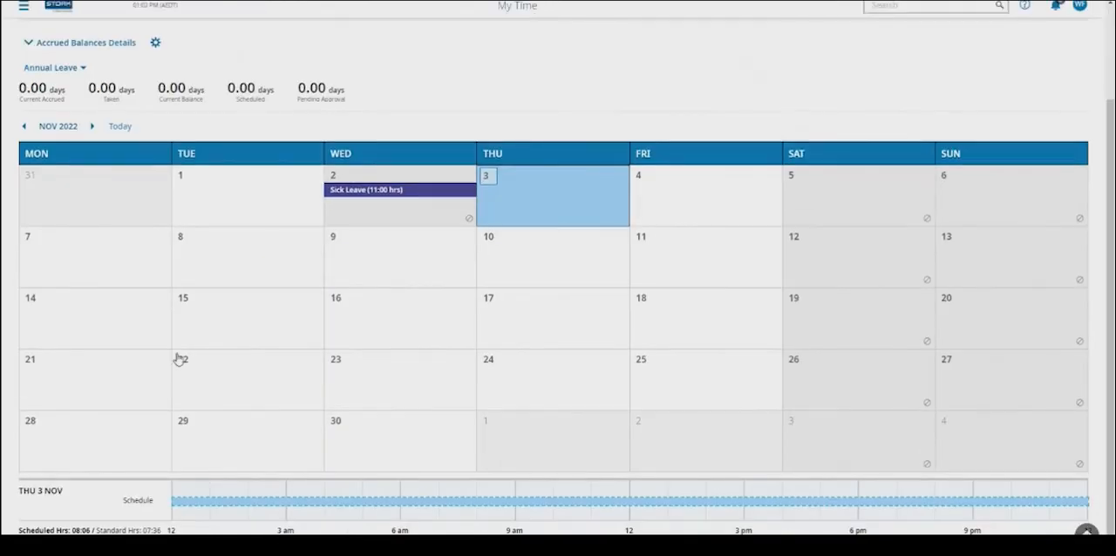
pyautogui.keyDown('shift'); pyautogui.click(94, 261); pyautogui.keyUp('shift')
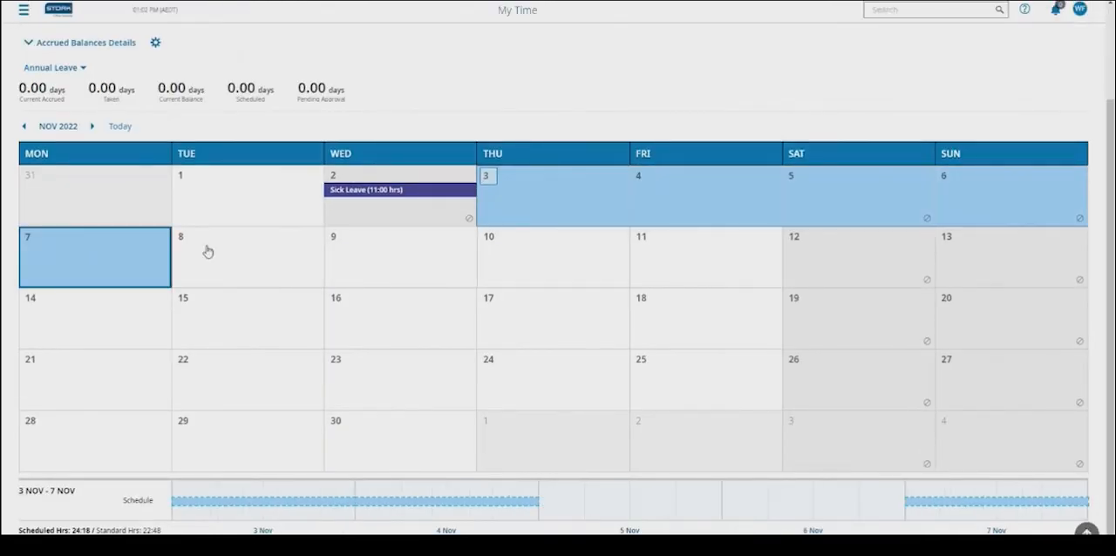
pyautogui.click(737, 247)
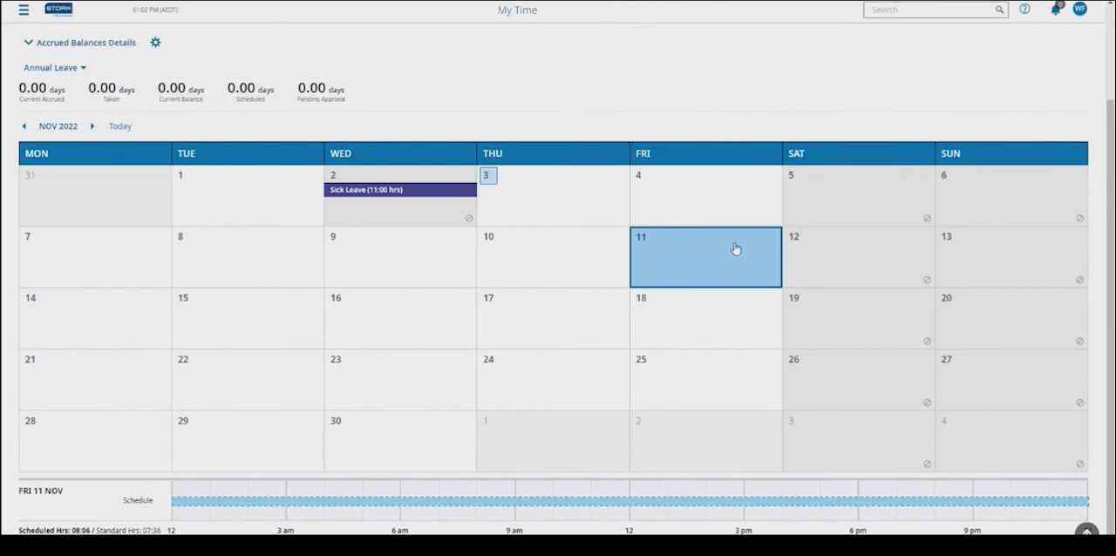
pyautogui.keyDown('shift'); pyautogui.click(66, 319); pyautogui.keyUp('shift')
pyautogui.scroll(2, 231, 300)
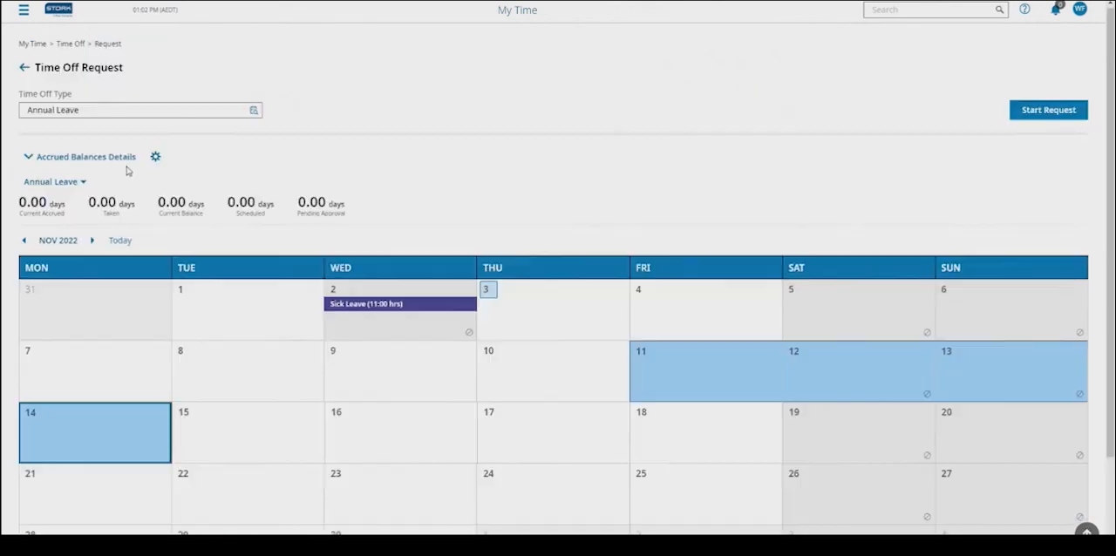
# - Open the Multiple Days annual leave request, review its type and dates, and cancel it without adding a comment
pyautogui.click(1048, 111)
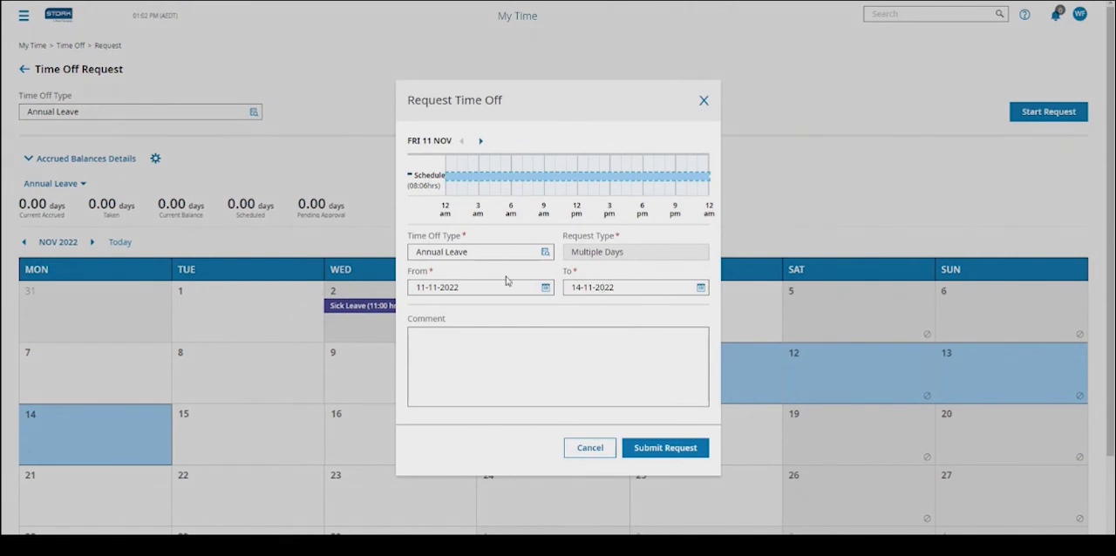
pyautogui.moveTo(658, 251); pyautogui.dragTo(568, 251)
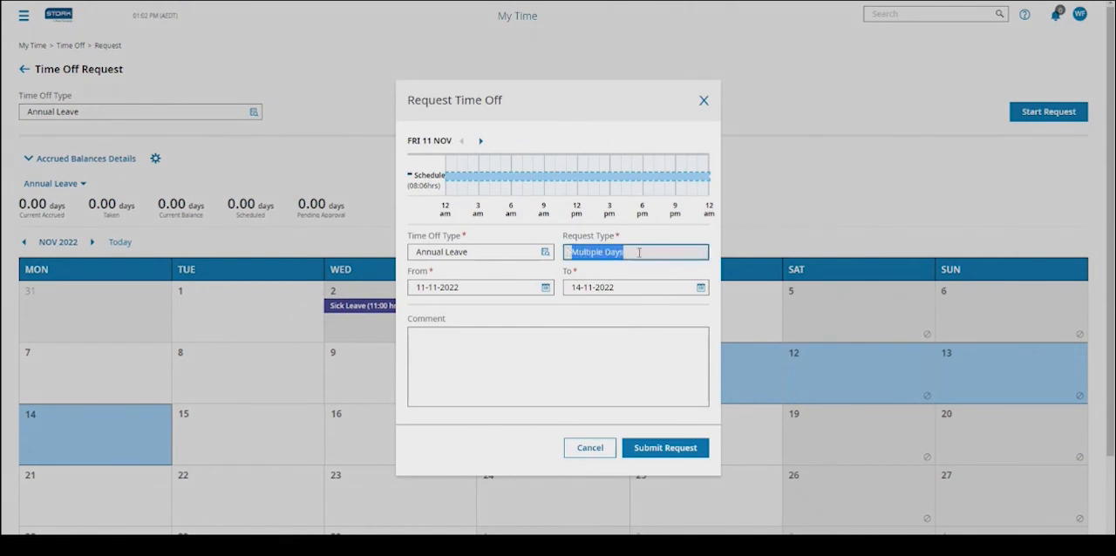
pyautogui.click(498, 351)
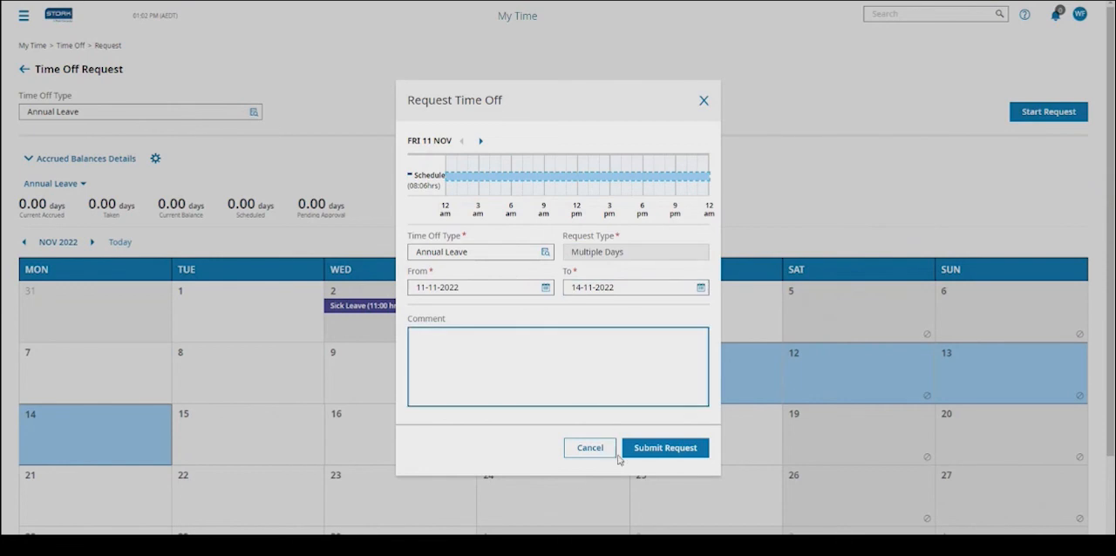
pyautogui.click(589, 449)
pyautogui.scroll(-3, 349, 349)
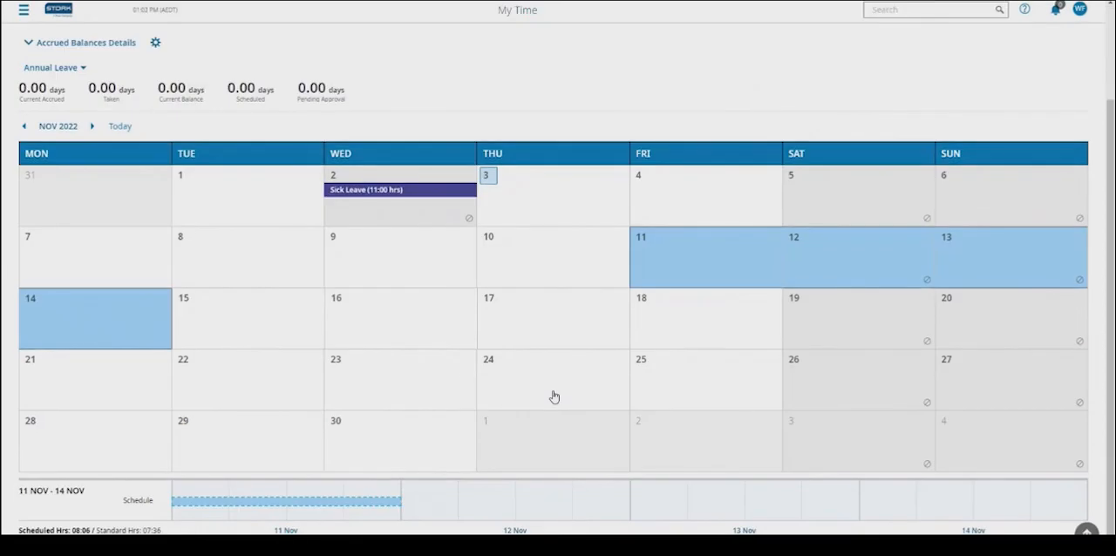
pyautogui.scroll(3, 553, 398)
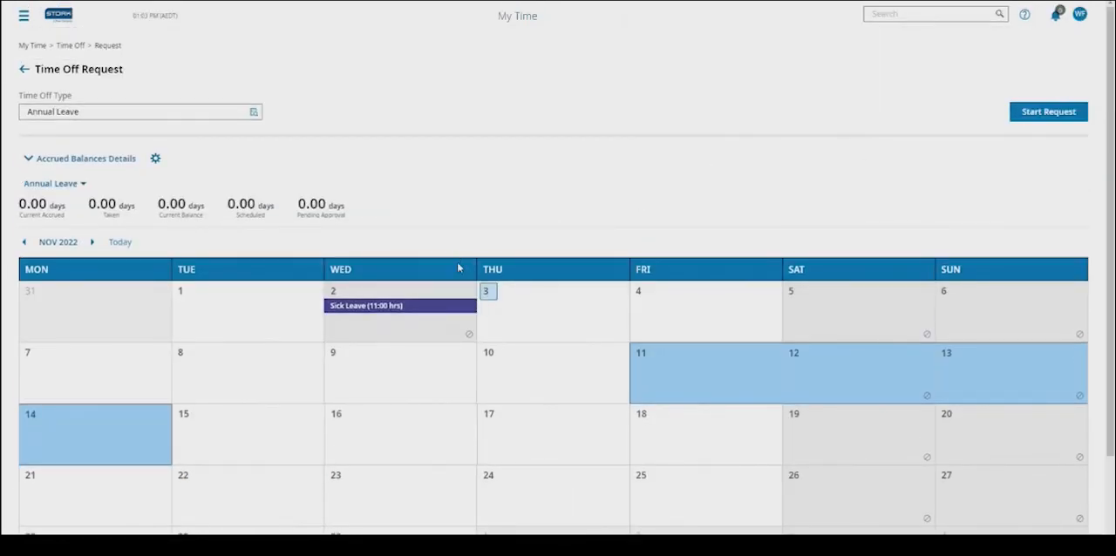
# - Open the main navigation to the Time Off pages under My Time
pyautogui.click(23, 19)
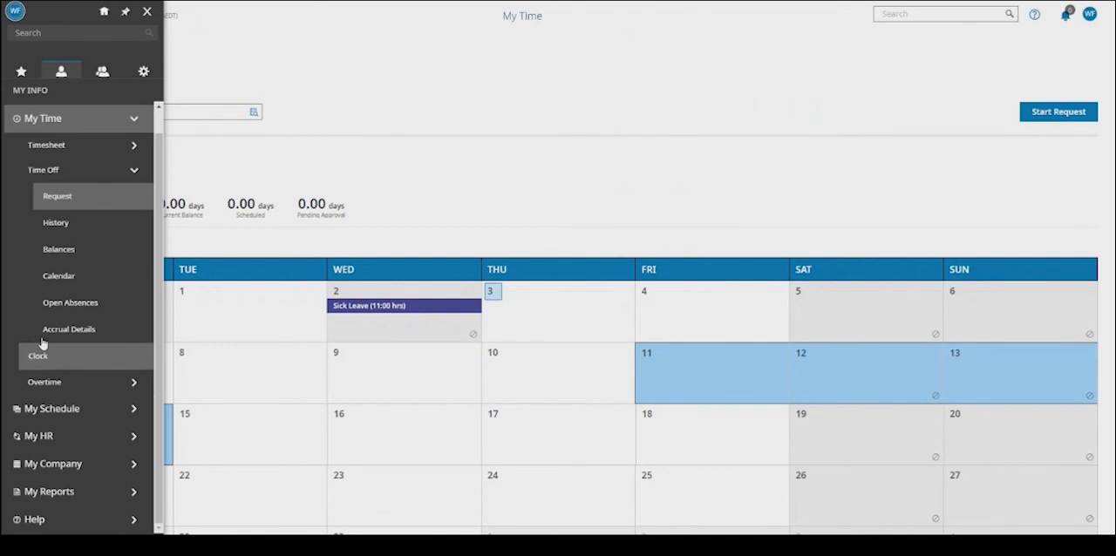